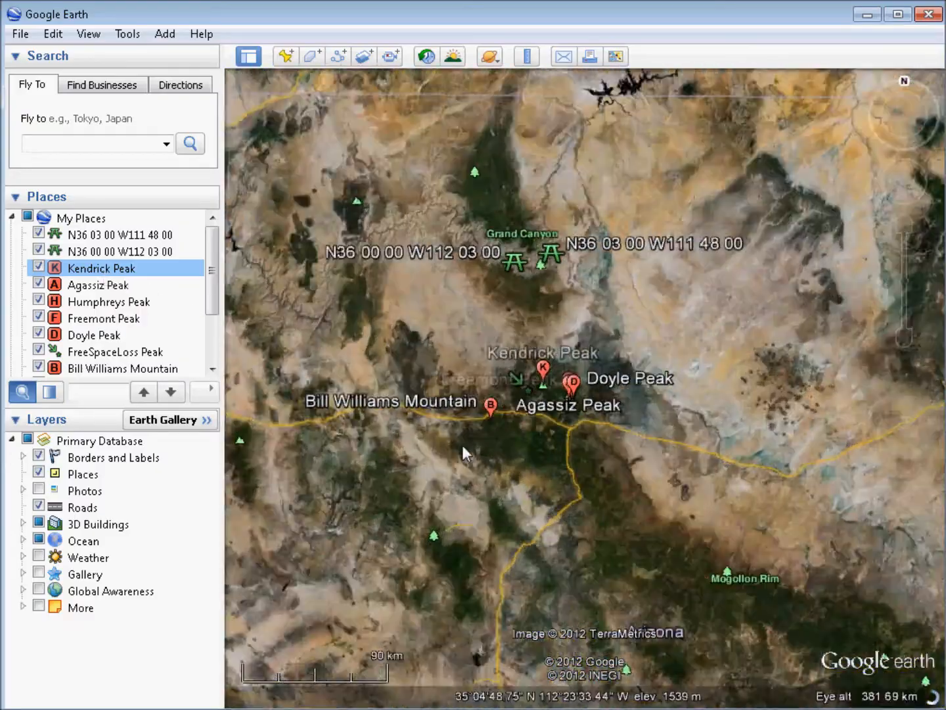
click(462, 453)
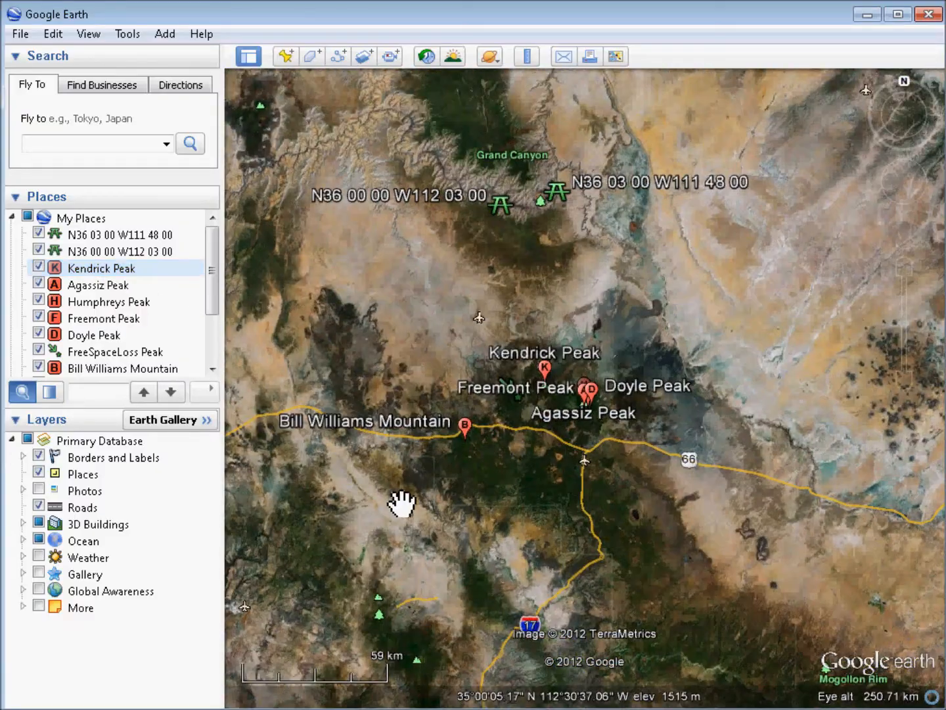
scroll(397, 502, up, 3)
scroll(539, 556, up, 1)
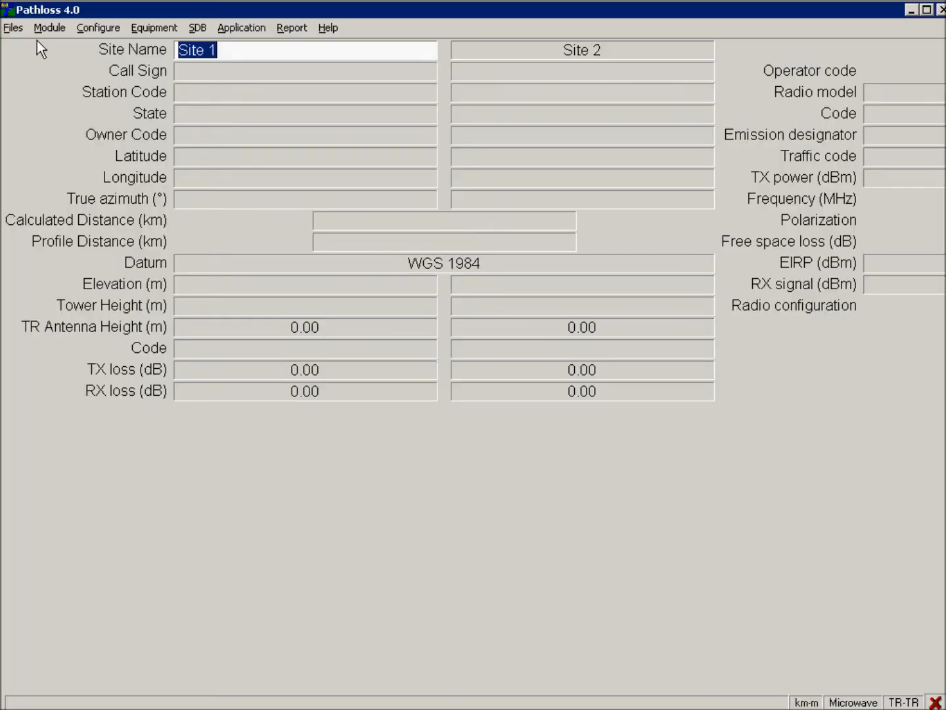
- Switch to Pathloss, open the recent file kendrick peak-fsl peak-18g.pl4 and show its link in the Network module
click(14, 28)
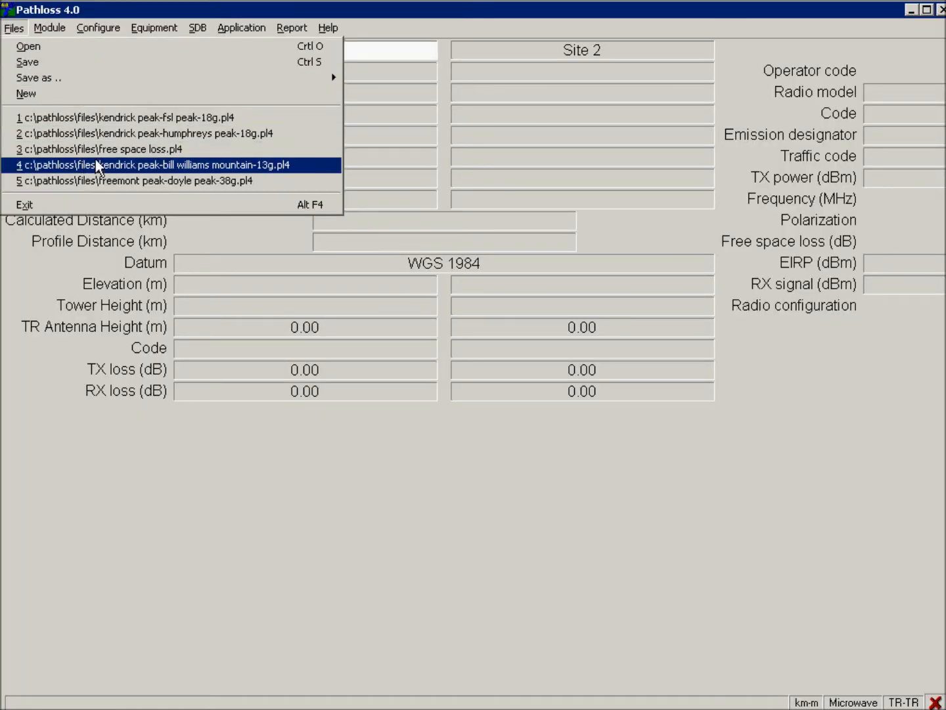
click(88, 120)
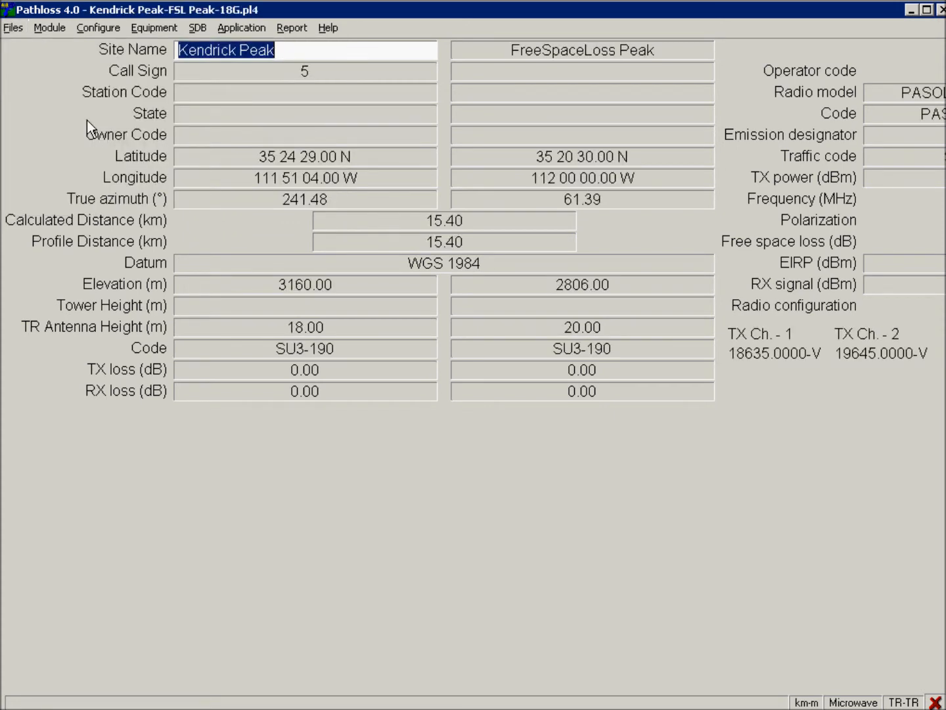
click(62, 30)
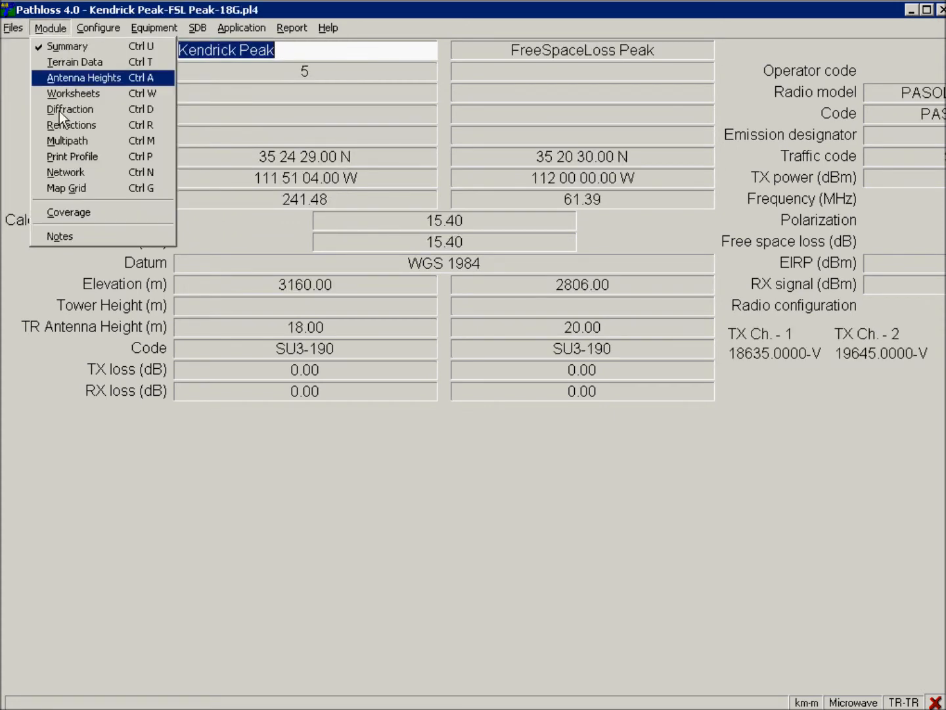
click(68, 172)
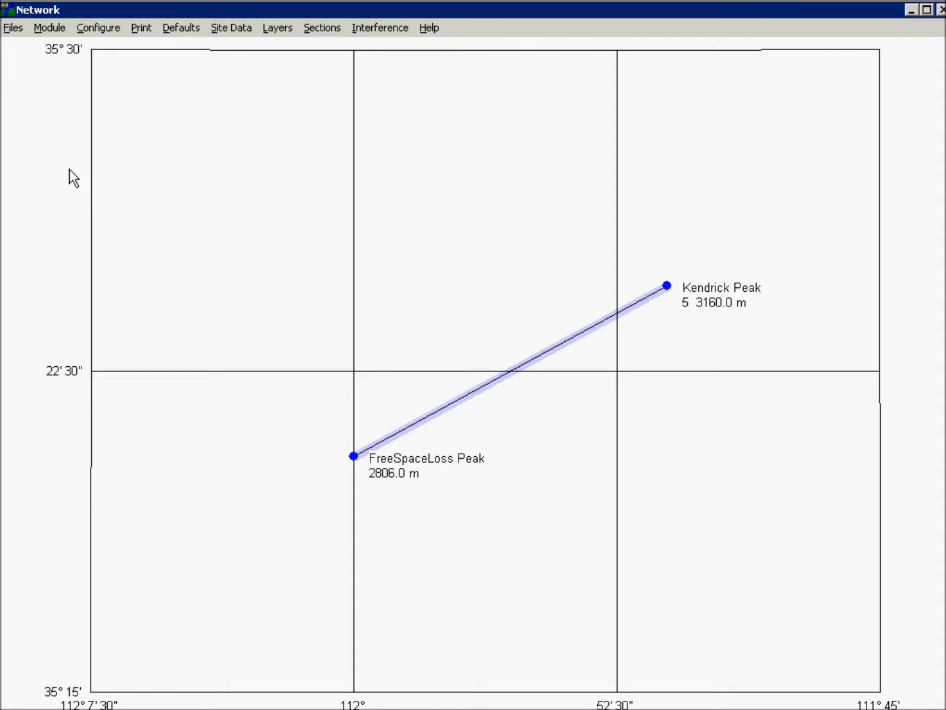
- View the print profile and the microwave worksheet of the link between Kendrick Peak and FreeSpaceLoss Peak
click(483, 390)
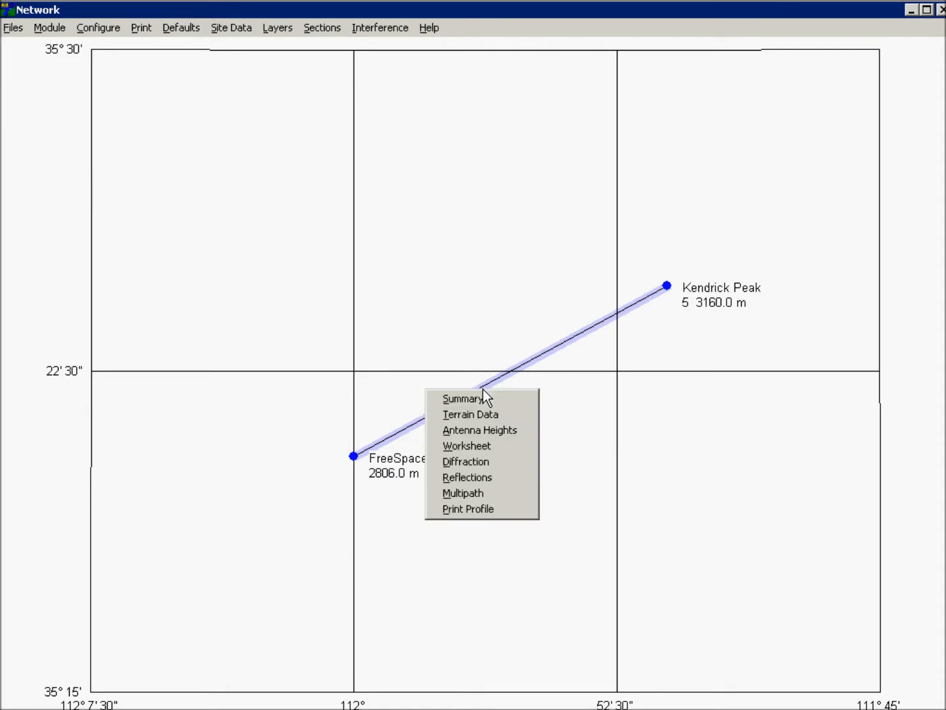
click(493, 510)
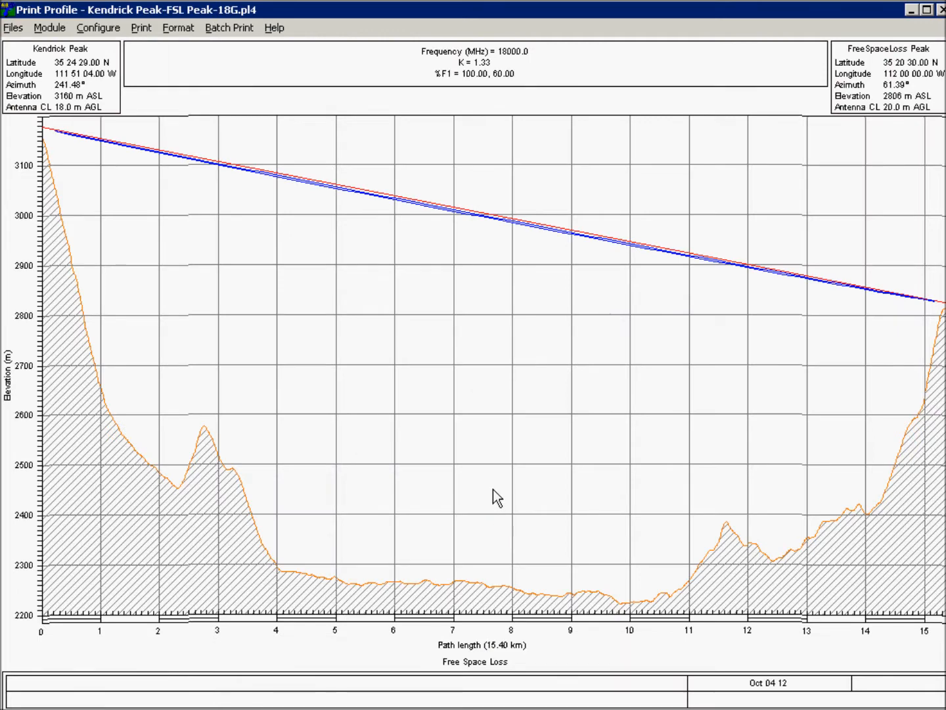
key(Escape)
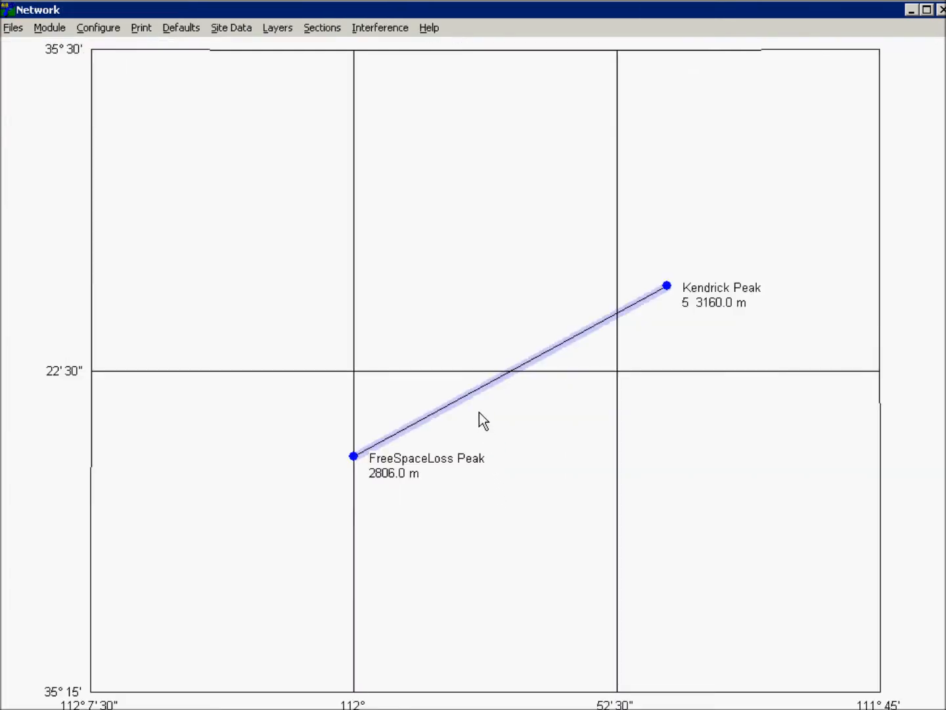
click(473, 395)
click(478, 453)
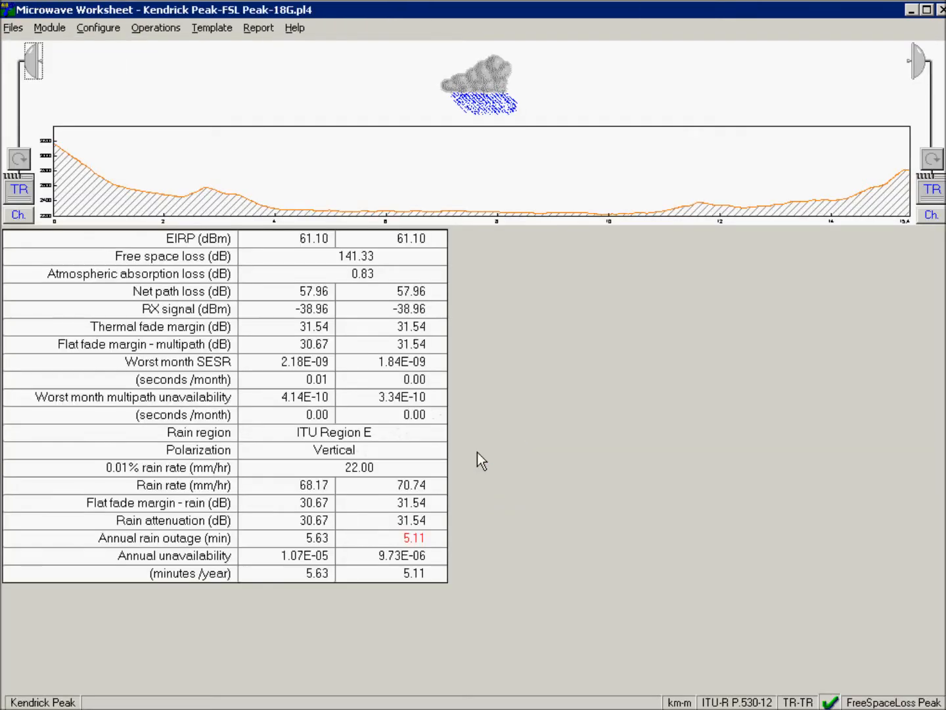
key(Escape)
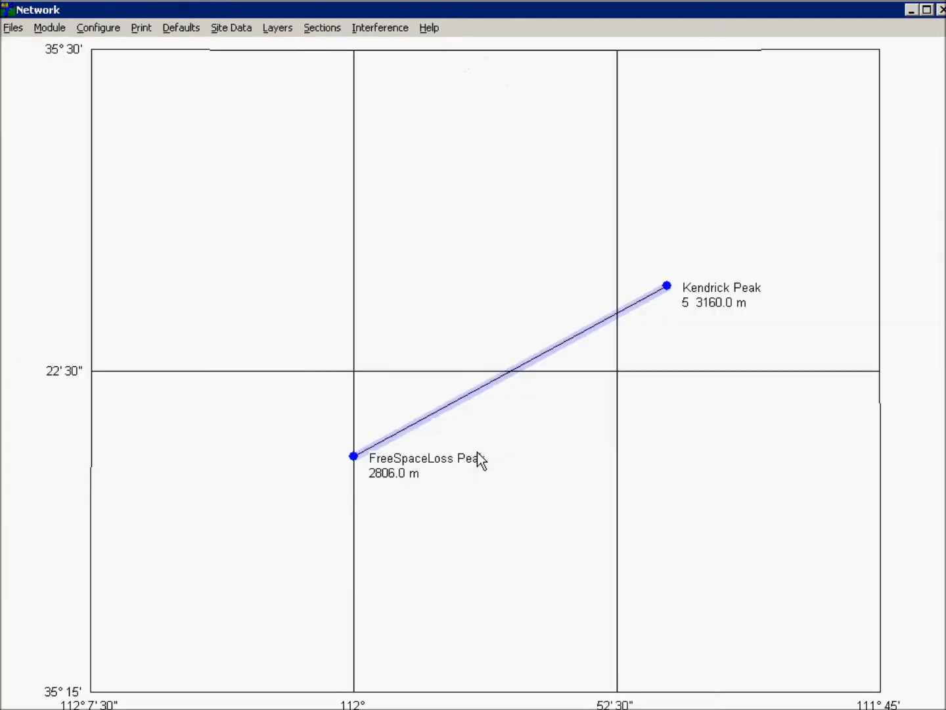
- Move the FreeSpaceLoss Peak label slightly lower, clear of the link line
drag(400, 471, 393, 488)
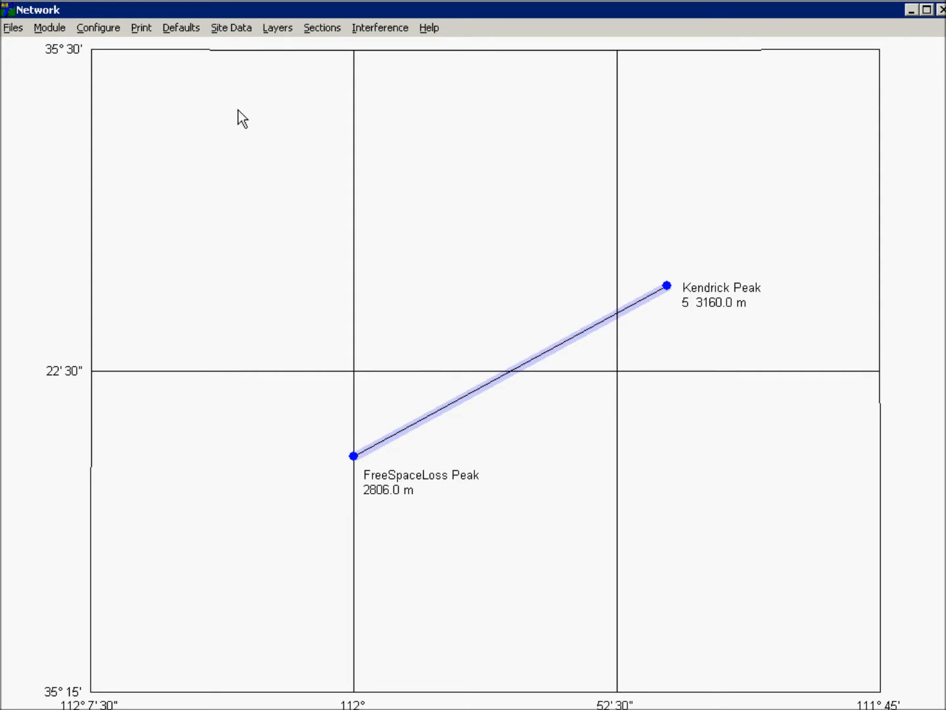
click(271, 28)
click(474, 499)
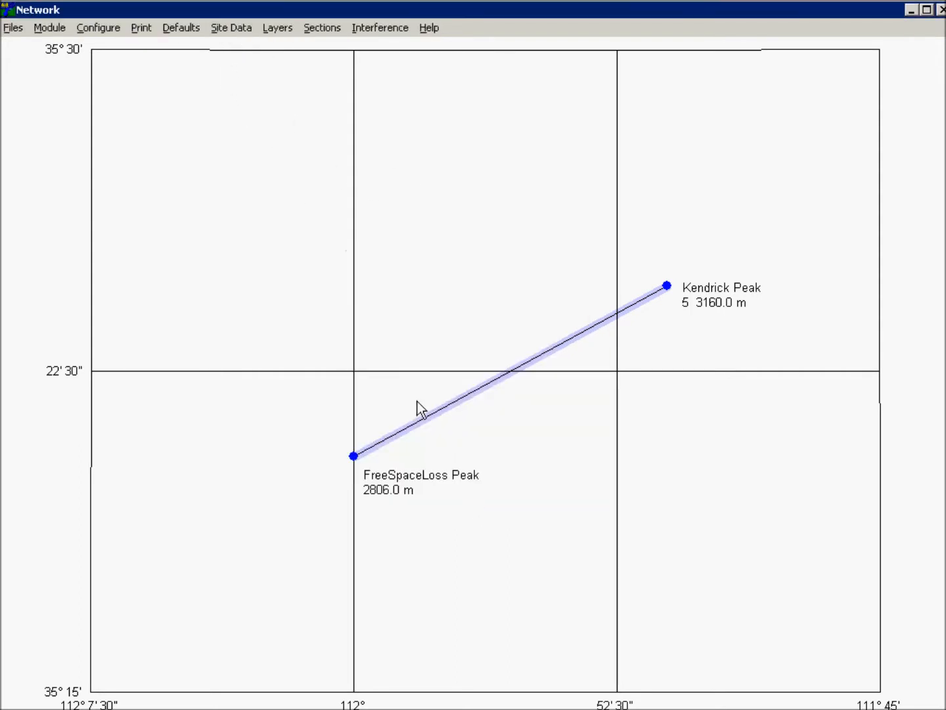
- Review the network's site list and link list, closing each one after viewing
click(221, 27)
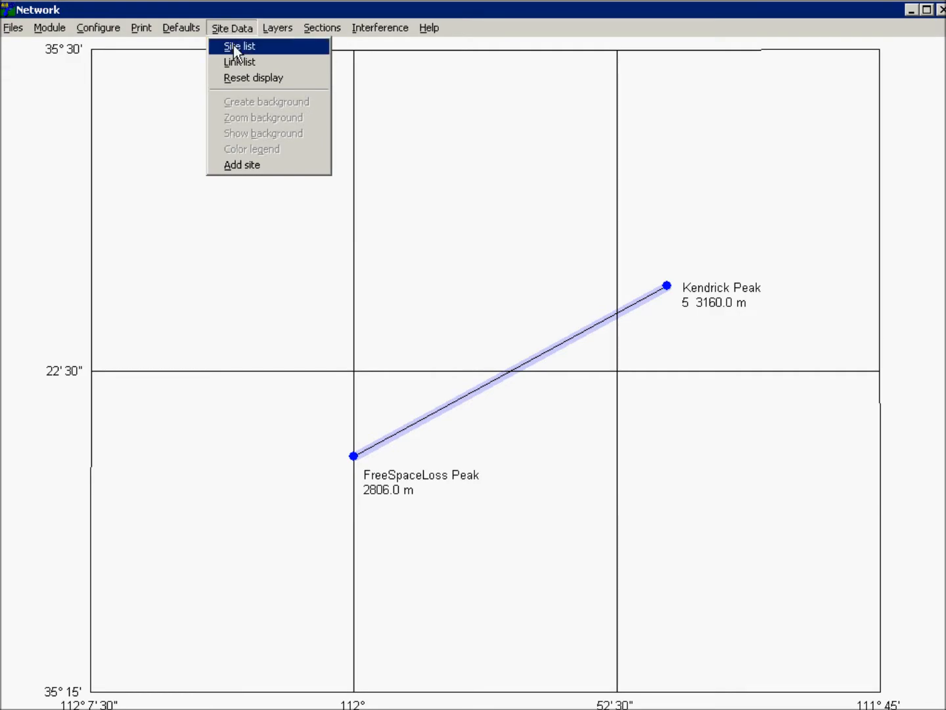
click(234, 46)
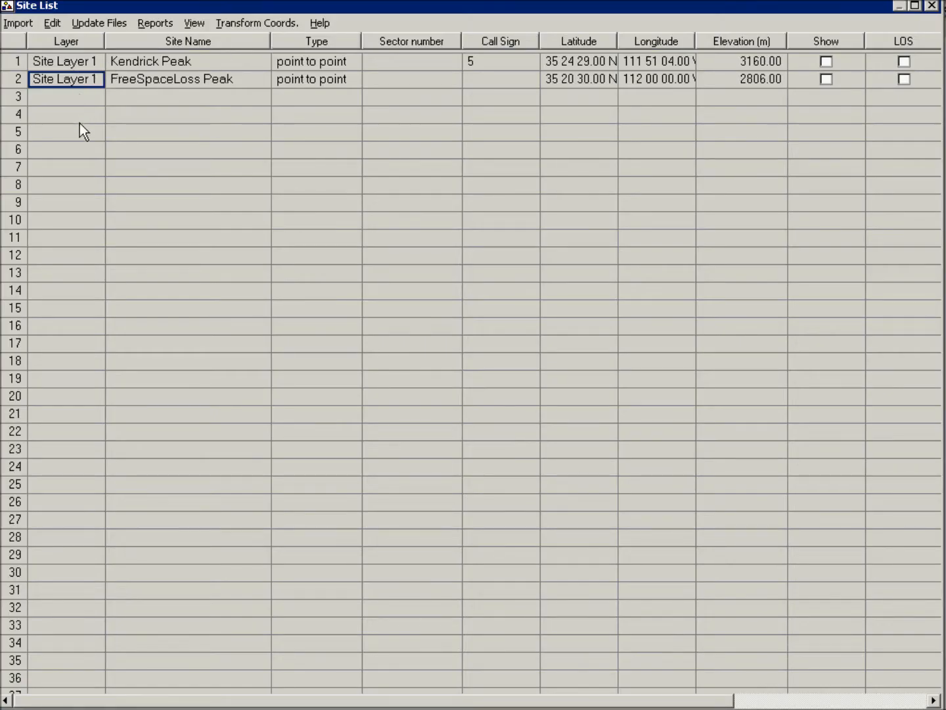
click(931, 6)
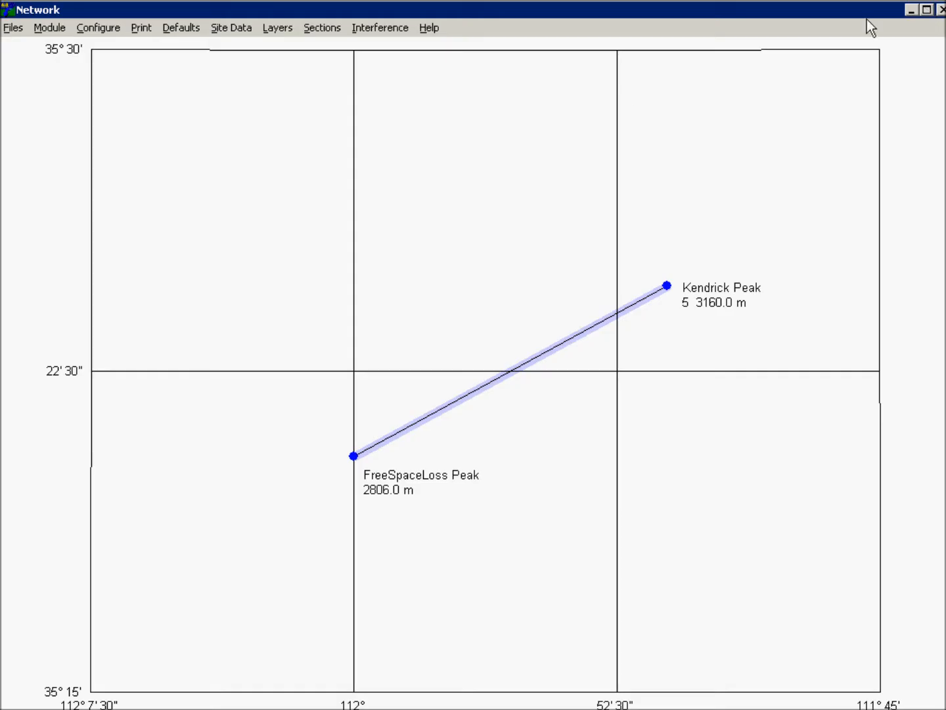
click(230, 27)
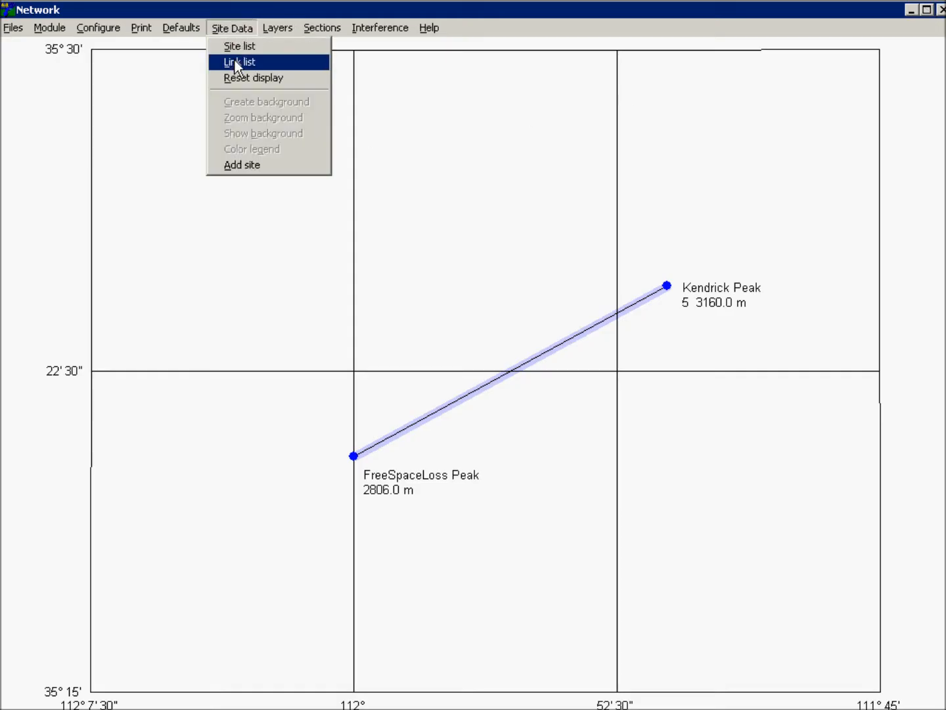
click(235, 61)
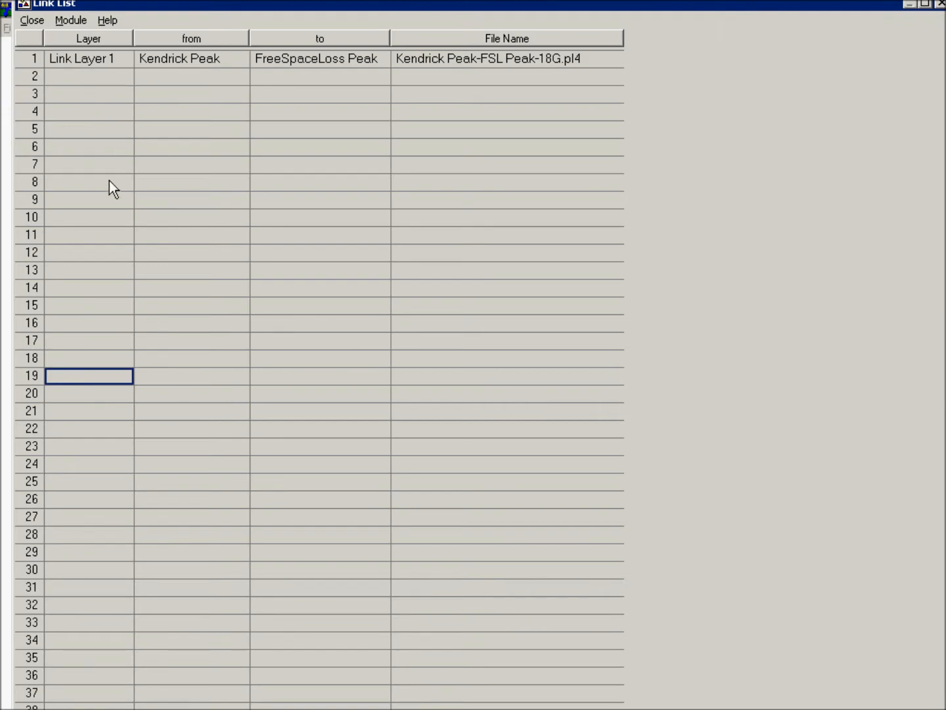
click(940, 4)
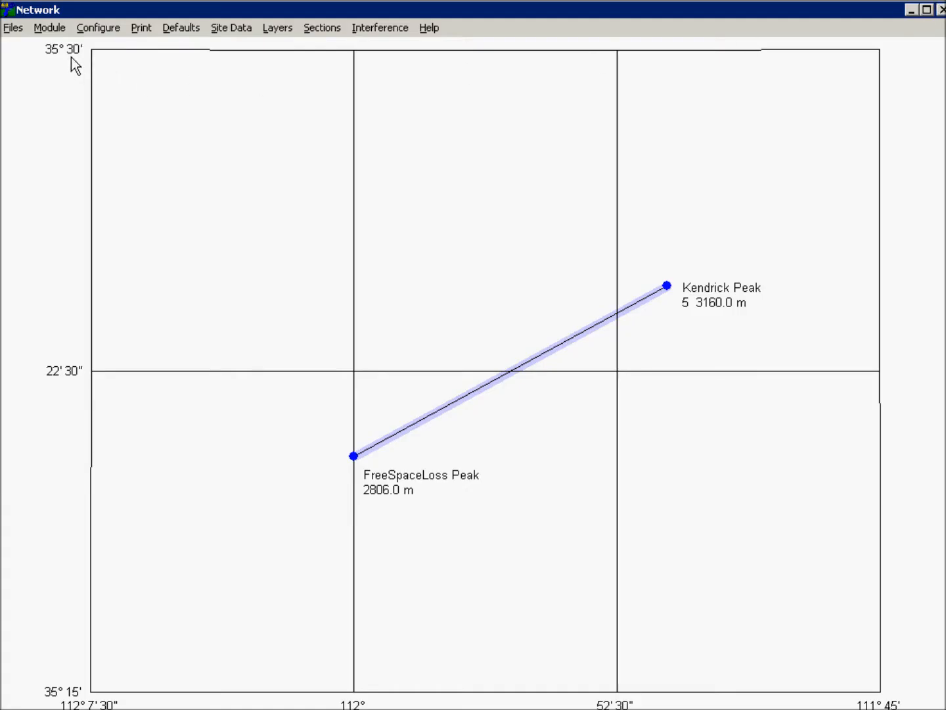
- Try to save the network file
click(15, 28)
click(31, 61)
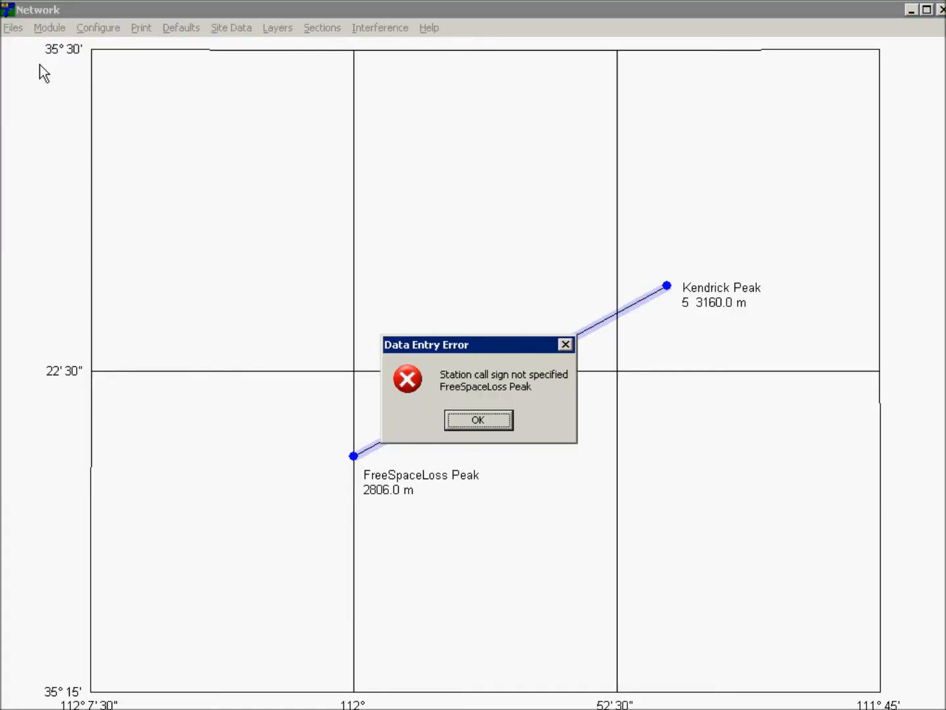
click(496, 421)
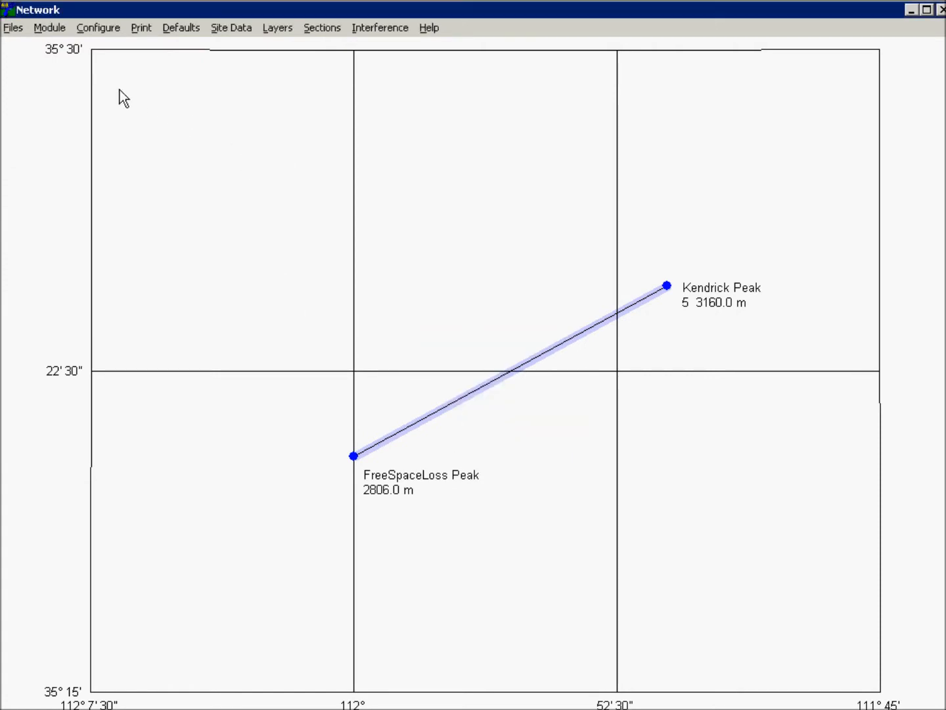
- Set the call sign of FreeSpaceLoss Peak to "FSL something" in the link's summary
click(520, 363)
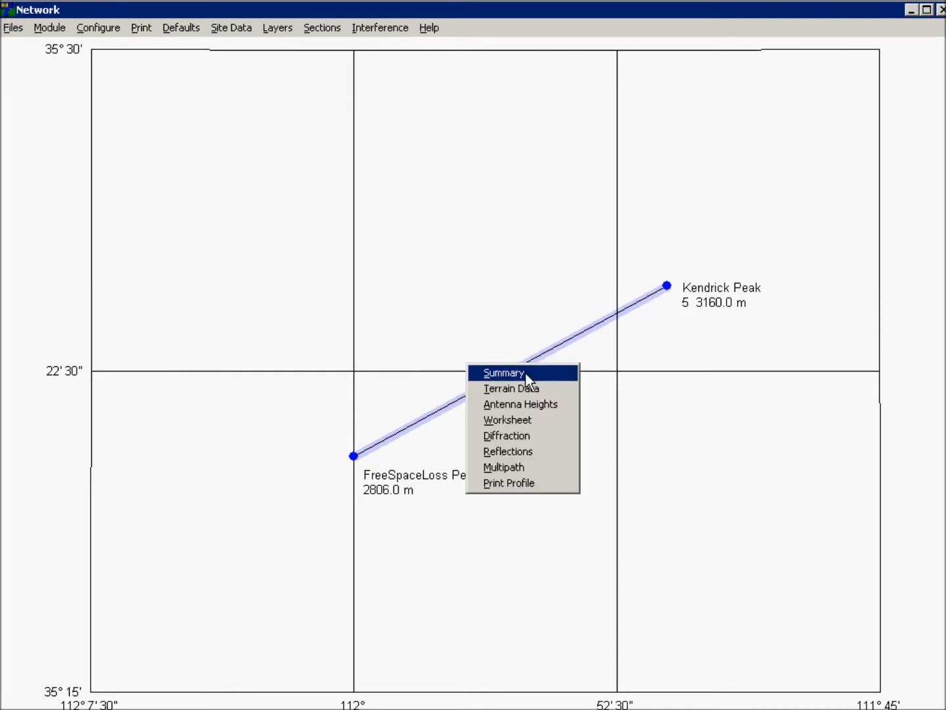
click(525, 373)
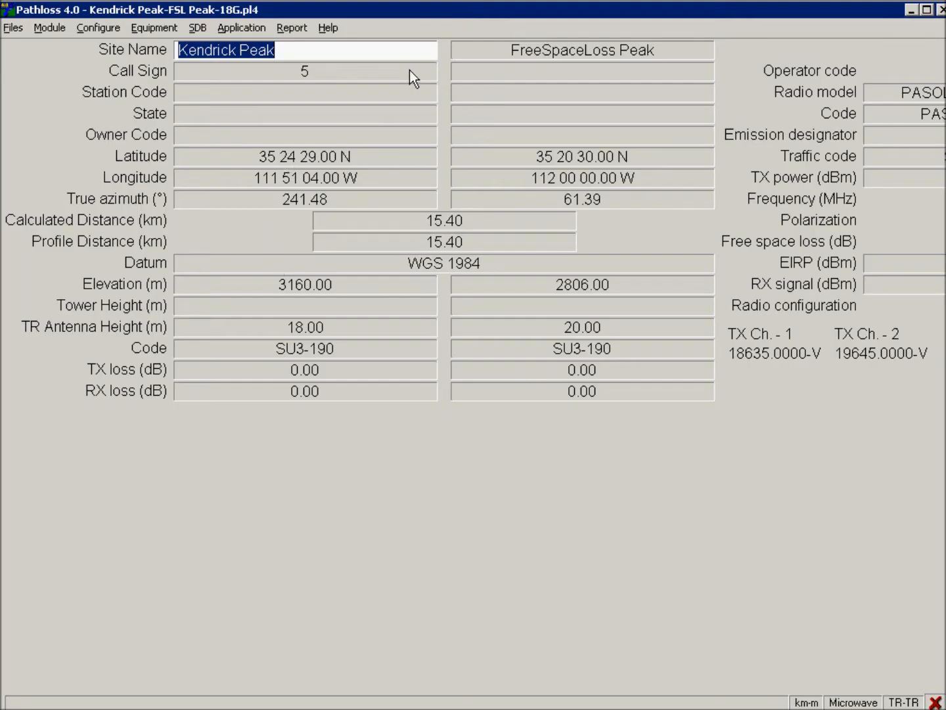
click(365, 76)
click(493, 74)
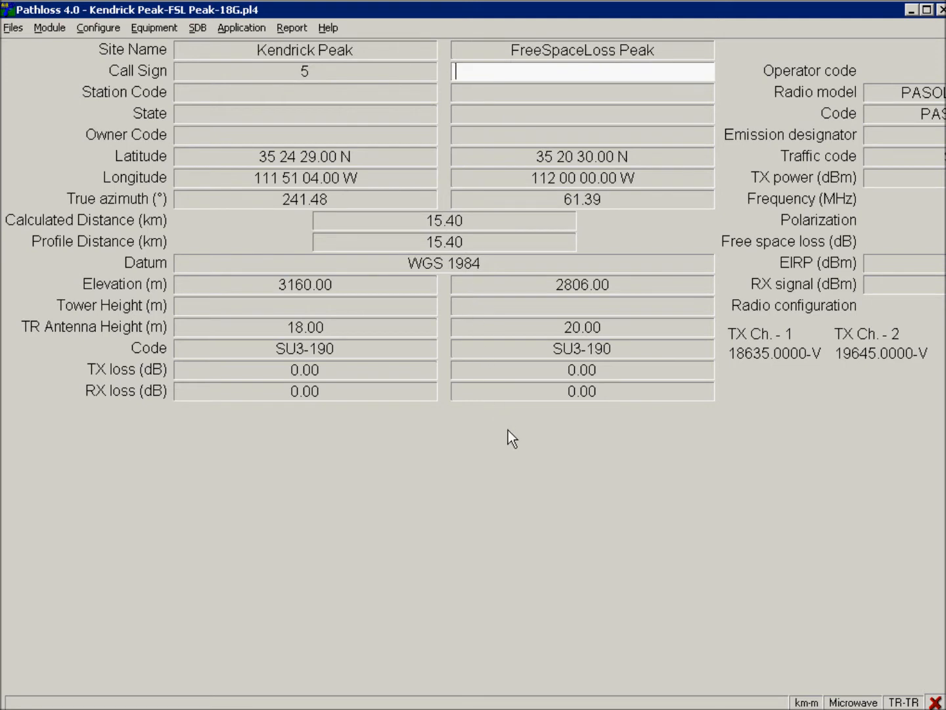
text(FSL something)
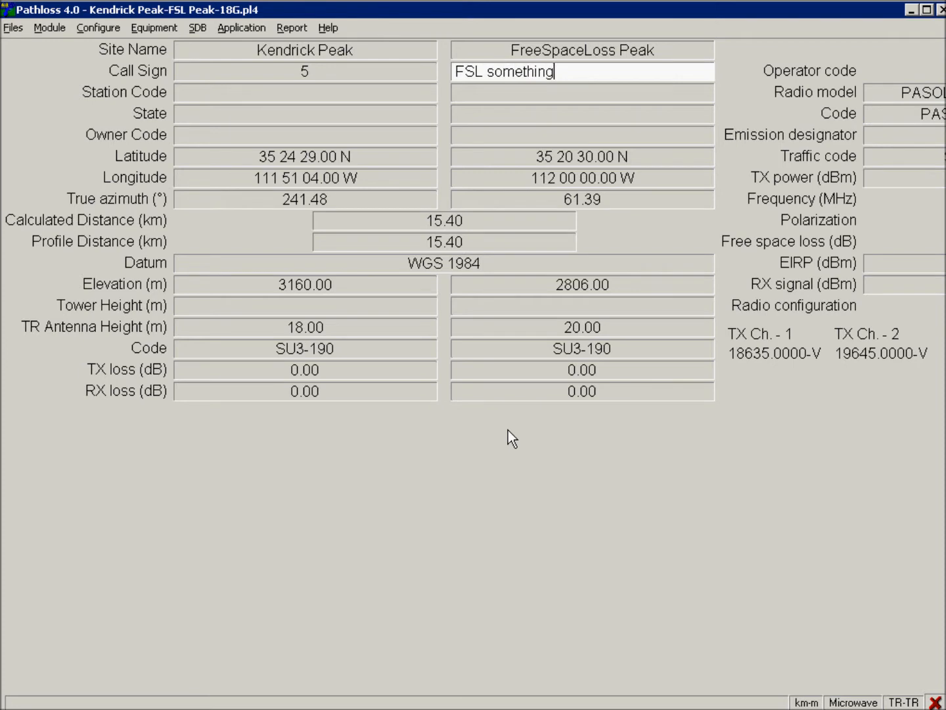
key(Return)
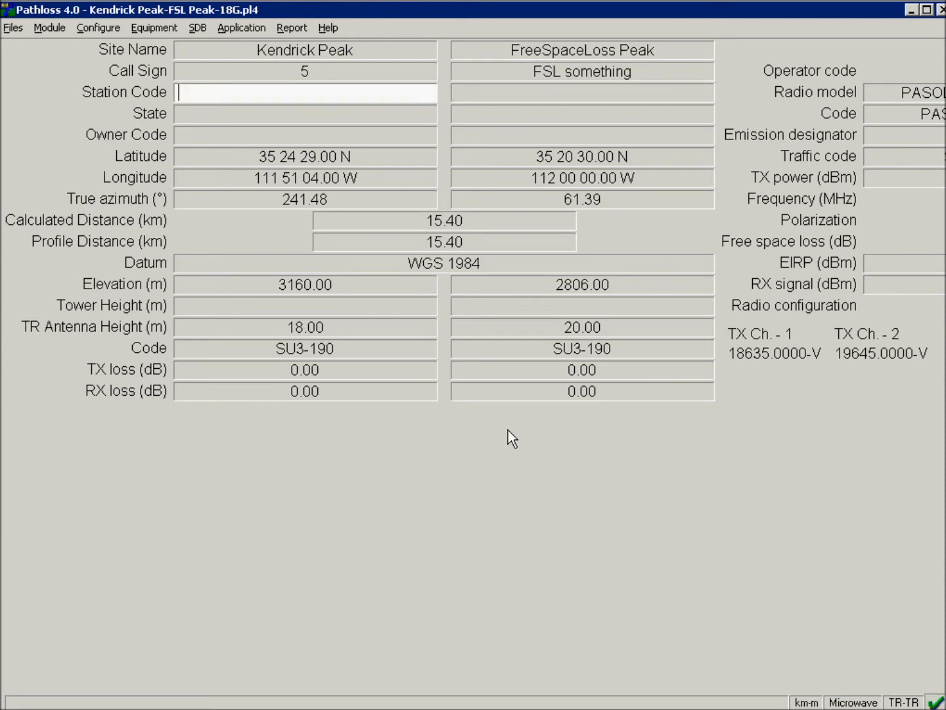
- Return to the Network module and save the network file as Arizona in the Files folder
click(56, 27)
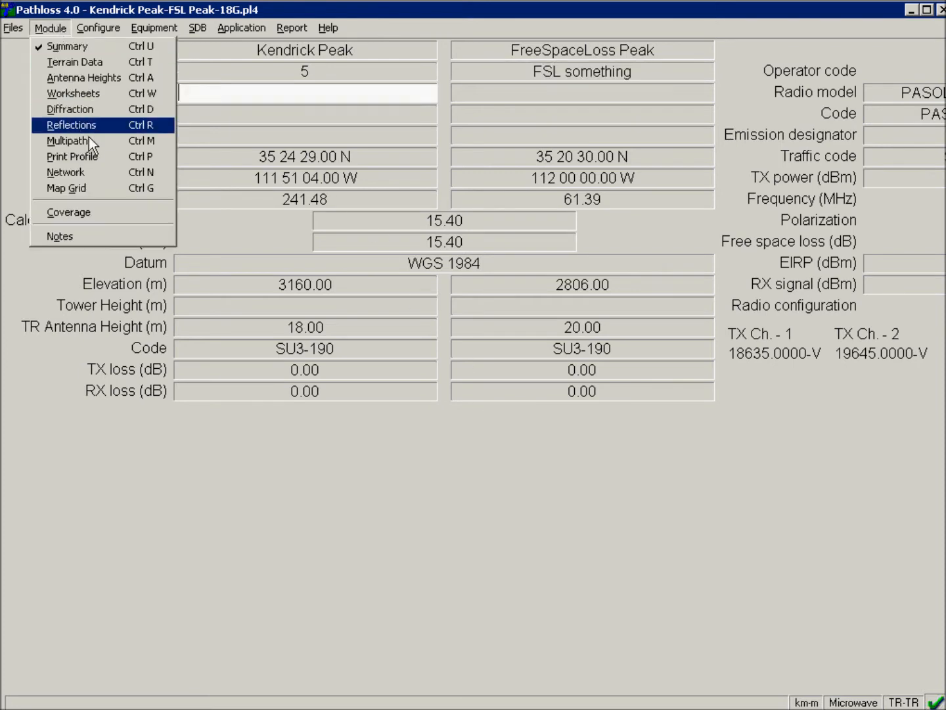
click(89, 169)
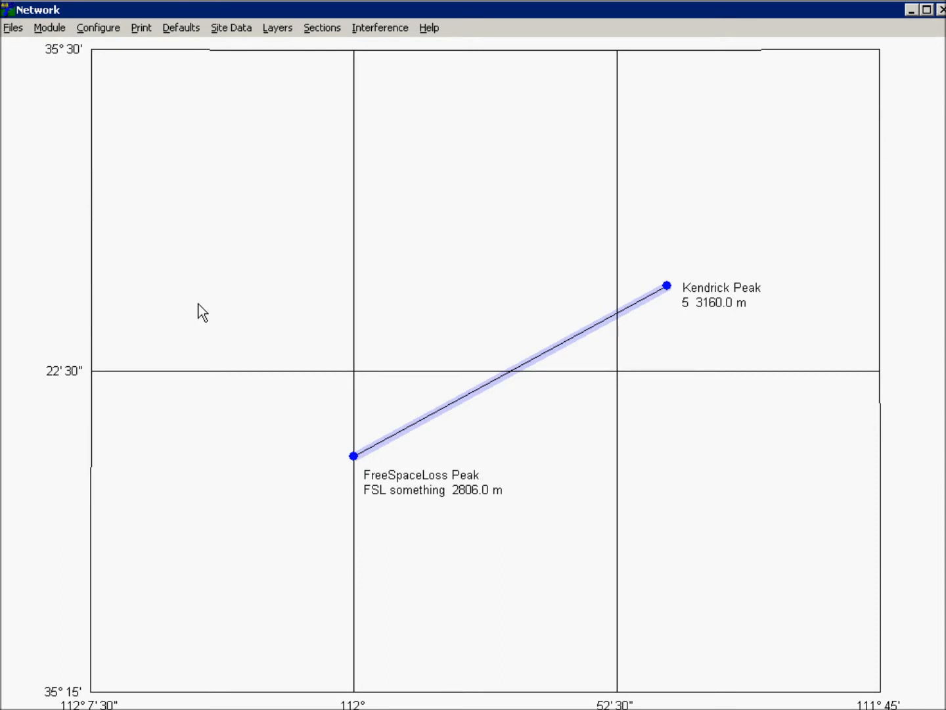
click(14, 27)
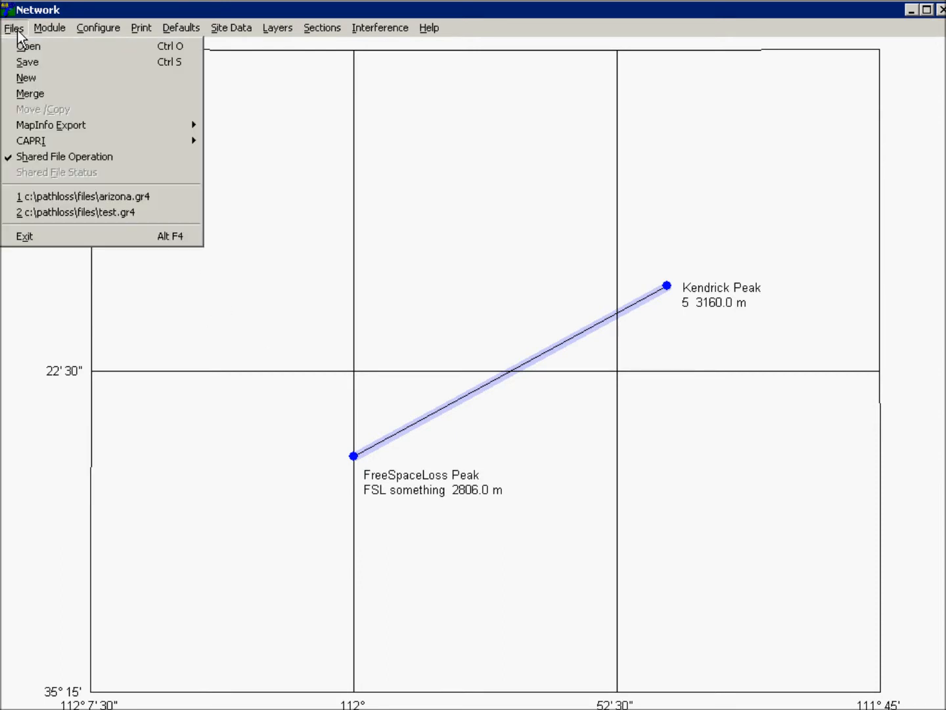
click(35, 62)
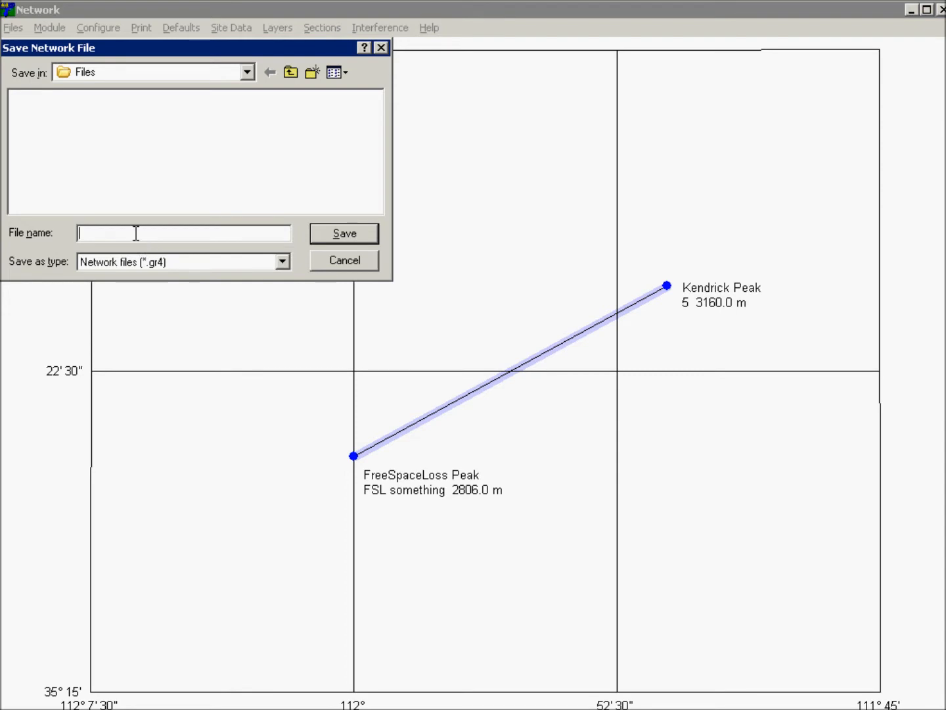
text(Arizona)
click(345, 233)
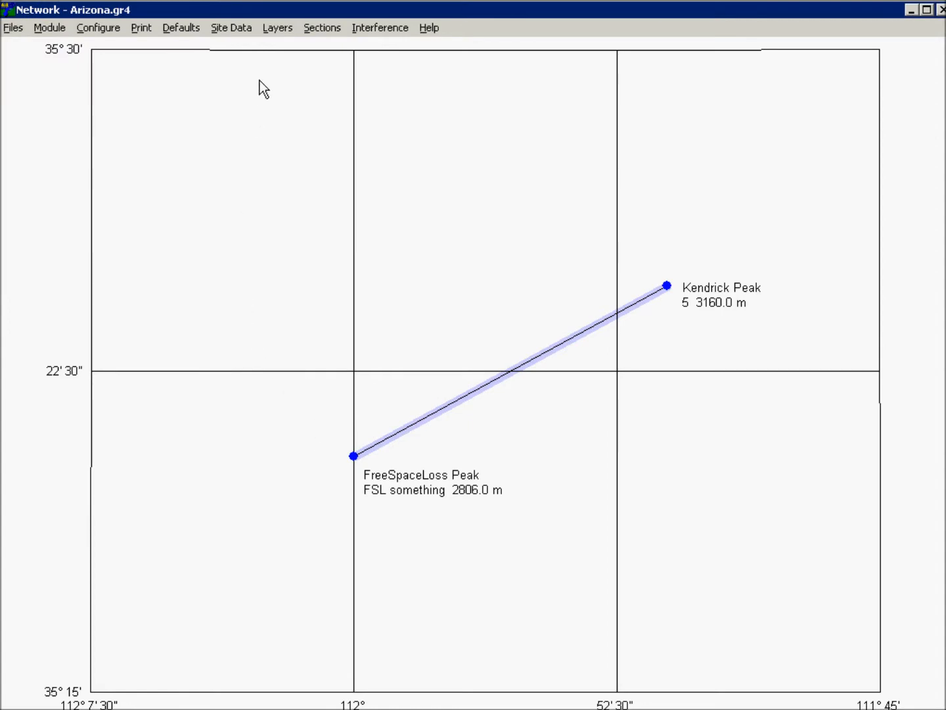
- Import all the Pathloss .pl4 files in the Files folder into the network's site list
click(232, 26)
click(236, 44)
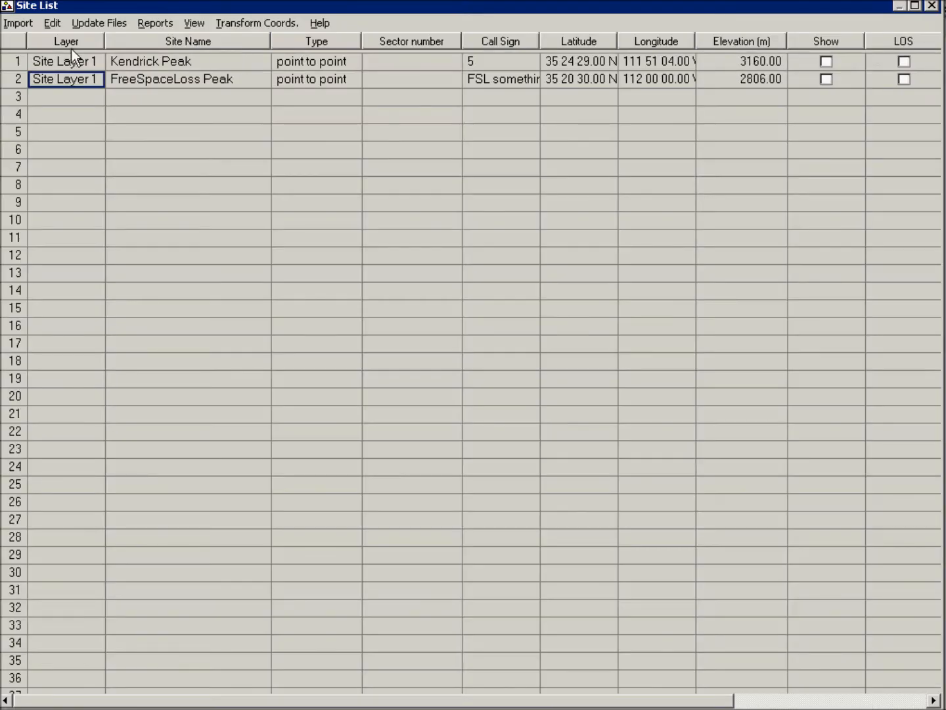
click(19, 24)
click(29, 41)
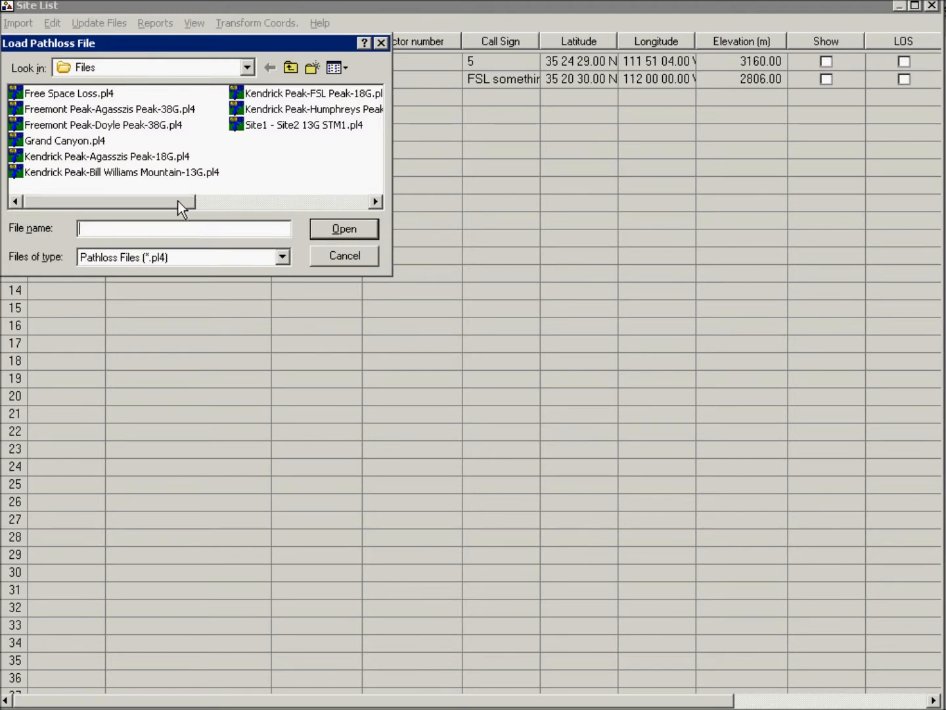
drag(338, 185, 125, 89)
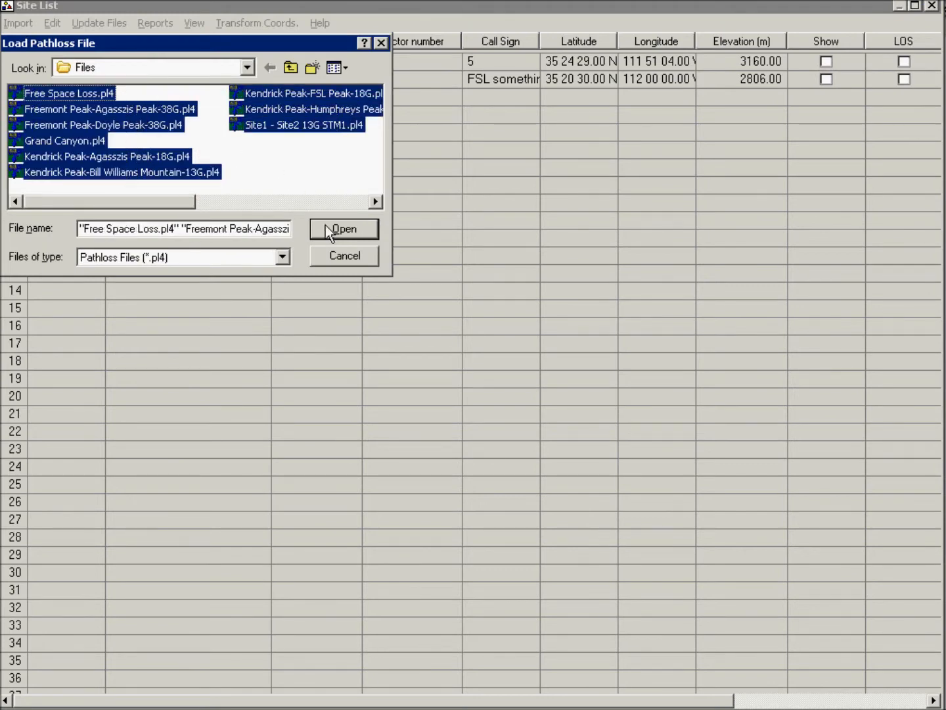
click(355, 229)
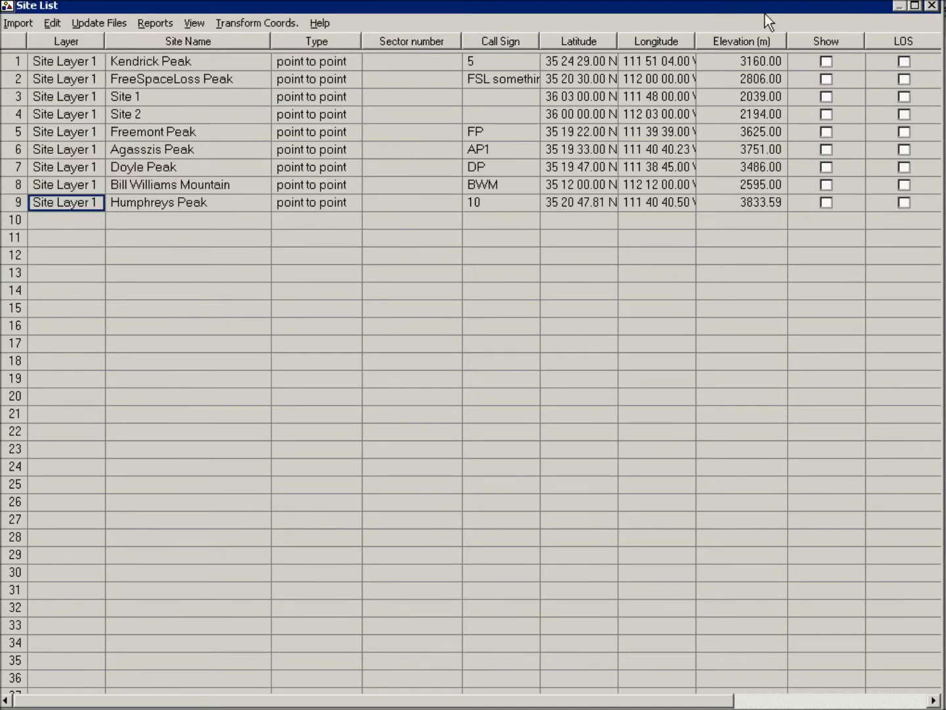
- Return to the network map and shift the Humphreys Peak label up and away from the neighbouring peak labels
click(932, 6)
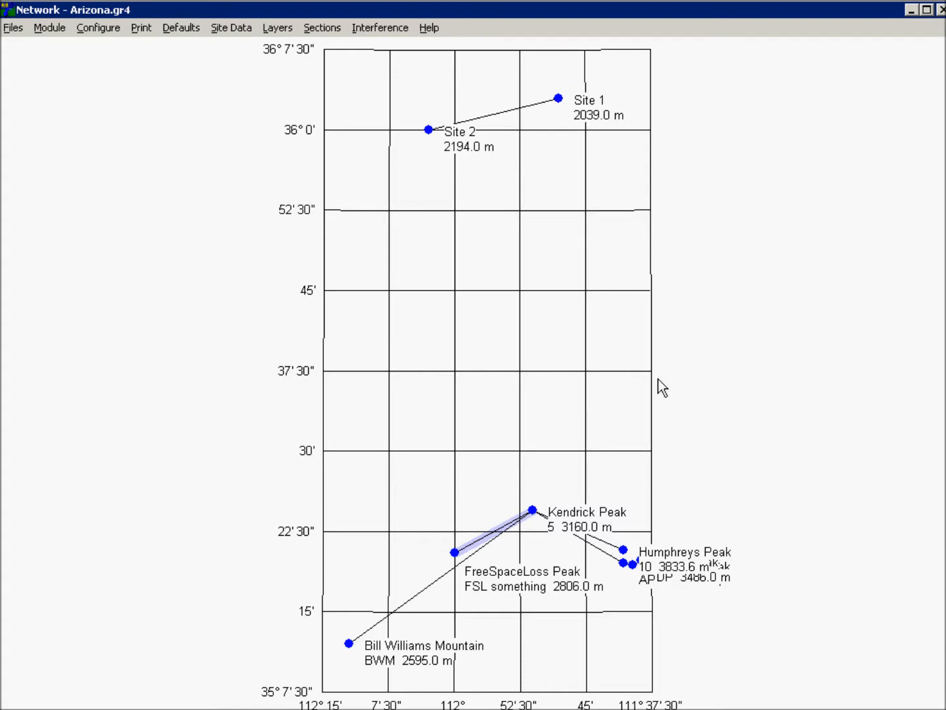
click(451, 573)
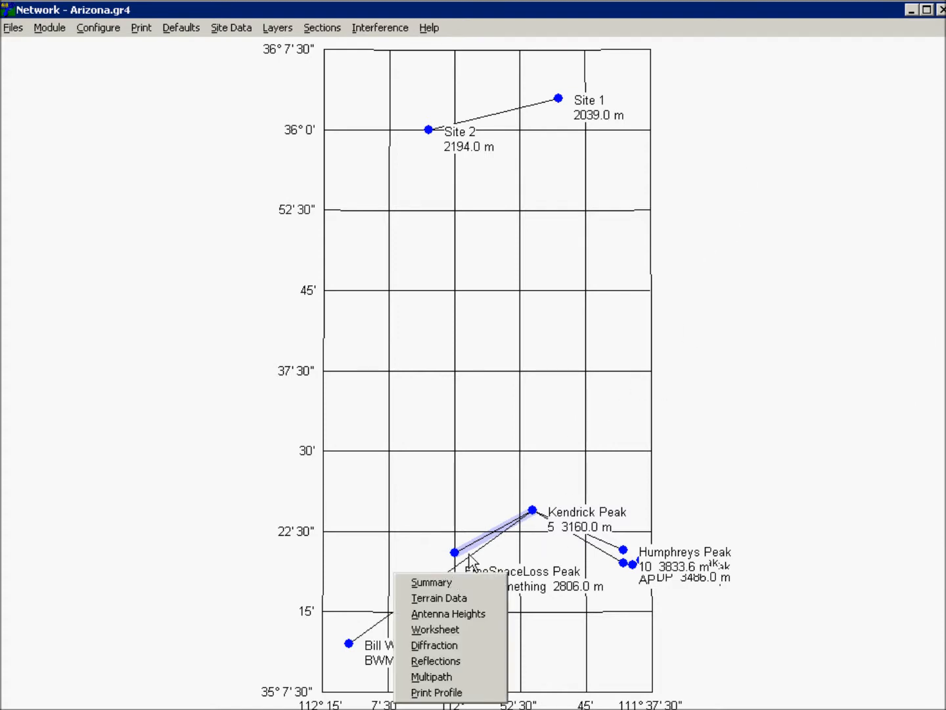
right_click(591, 545)
click(594, 539)
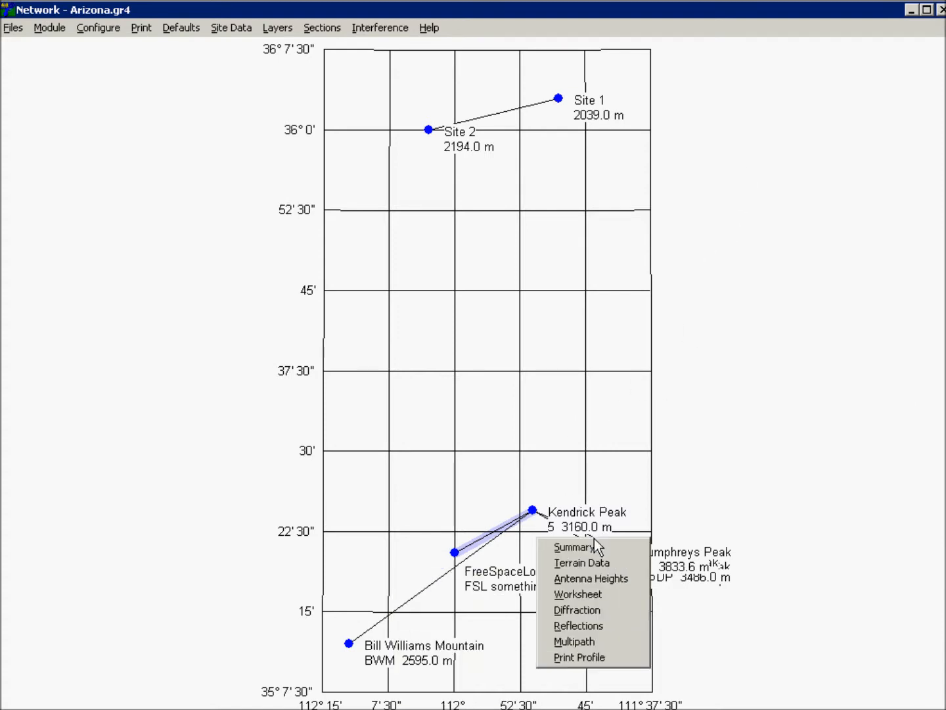
click(761, 486)
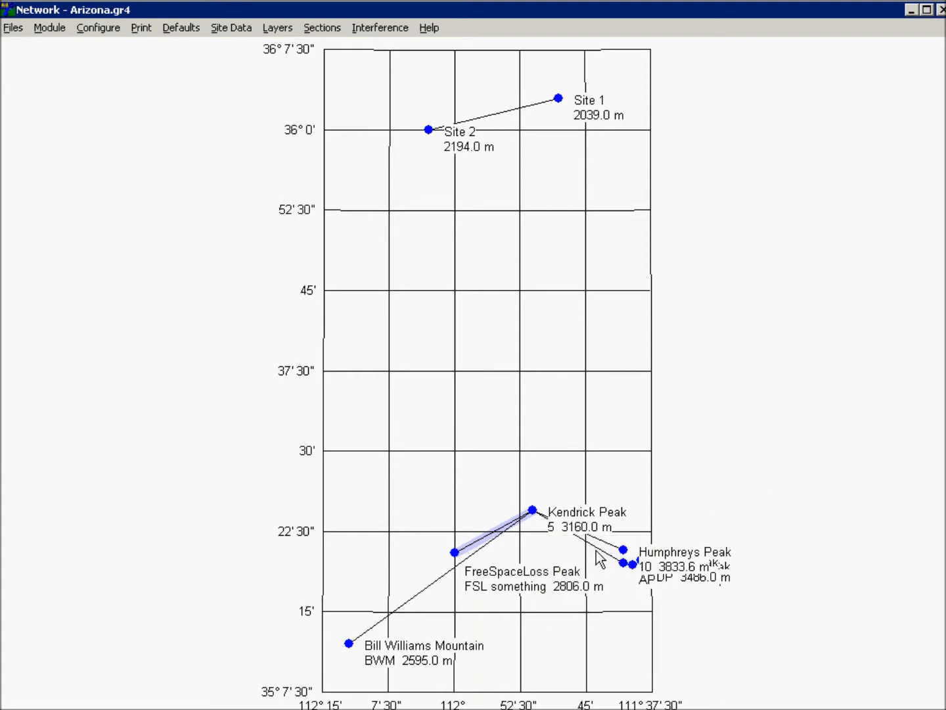
drag(666, 554, 681, 545)
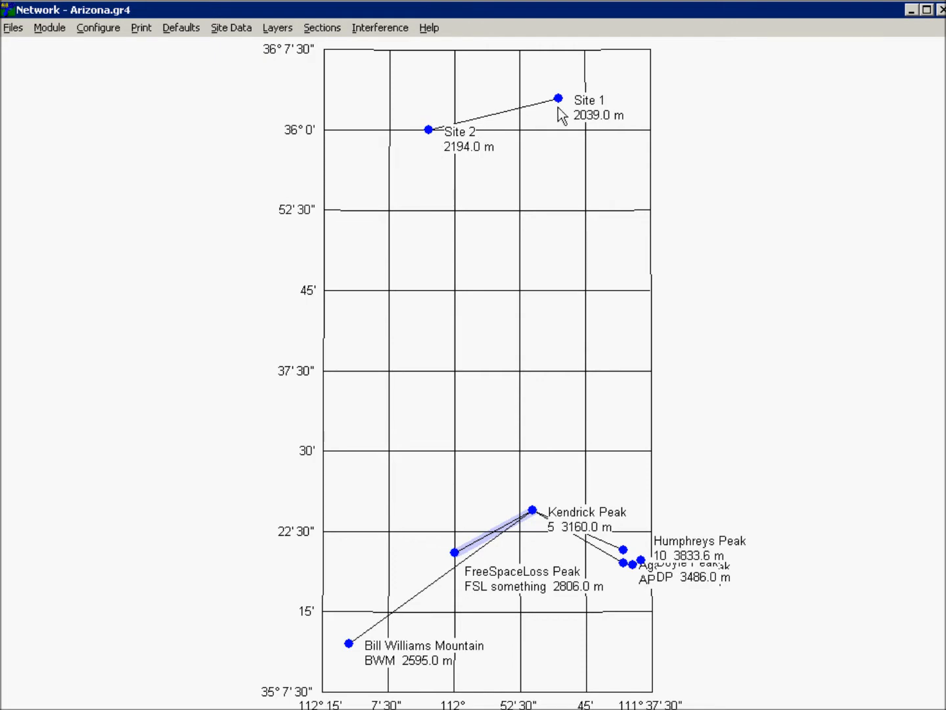
- Try to save the Arizona network file with the imported sites
click(156, 708)
click(12, 28)
click(30, 63)
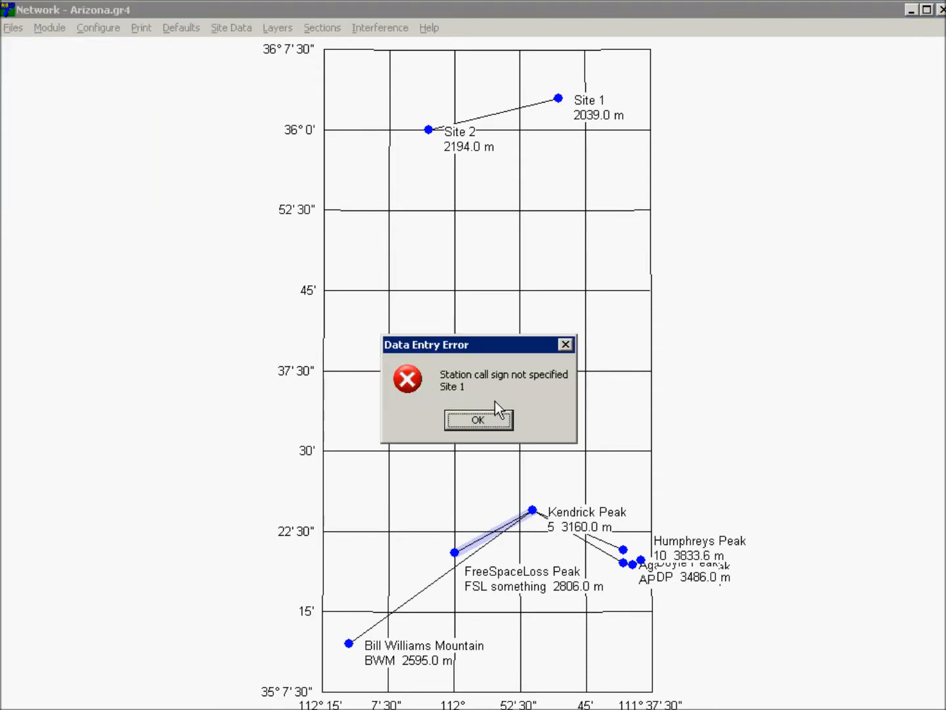
click(481, 422)
- Set the call sign of Site 1 to "enter" in the network's site list
click(238, 31)
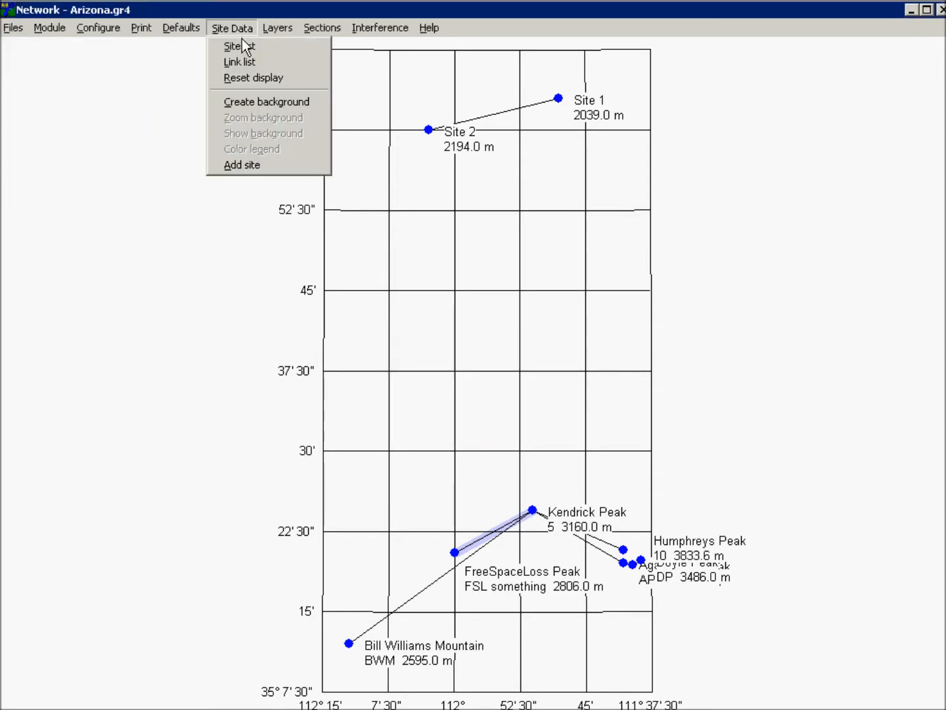
click(243, 39)
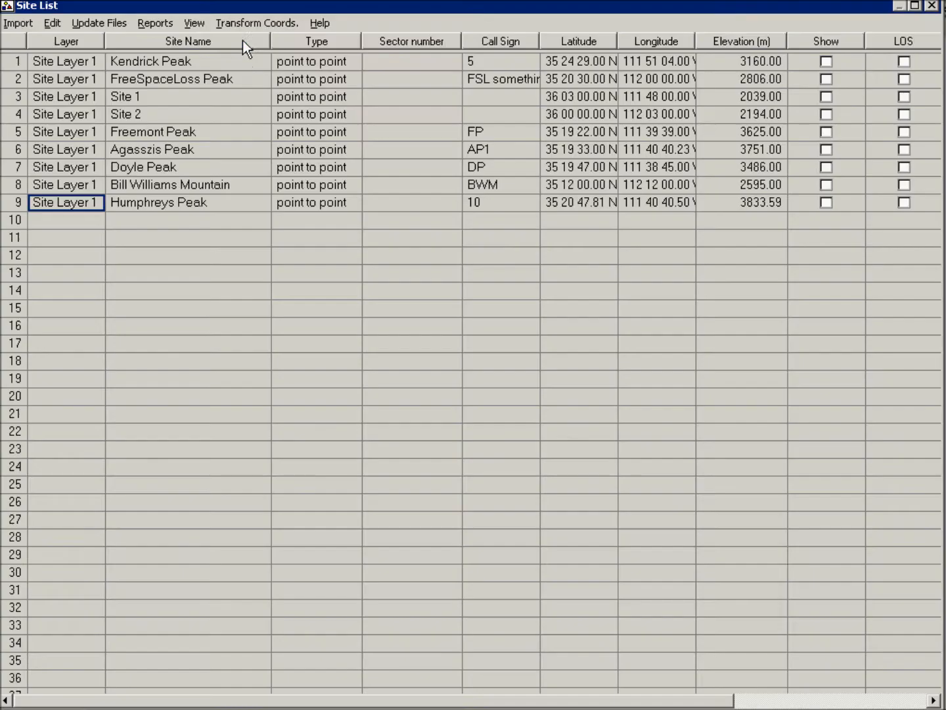
click(509, 97)
click(510, 97)
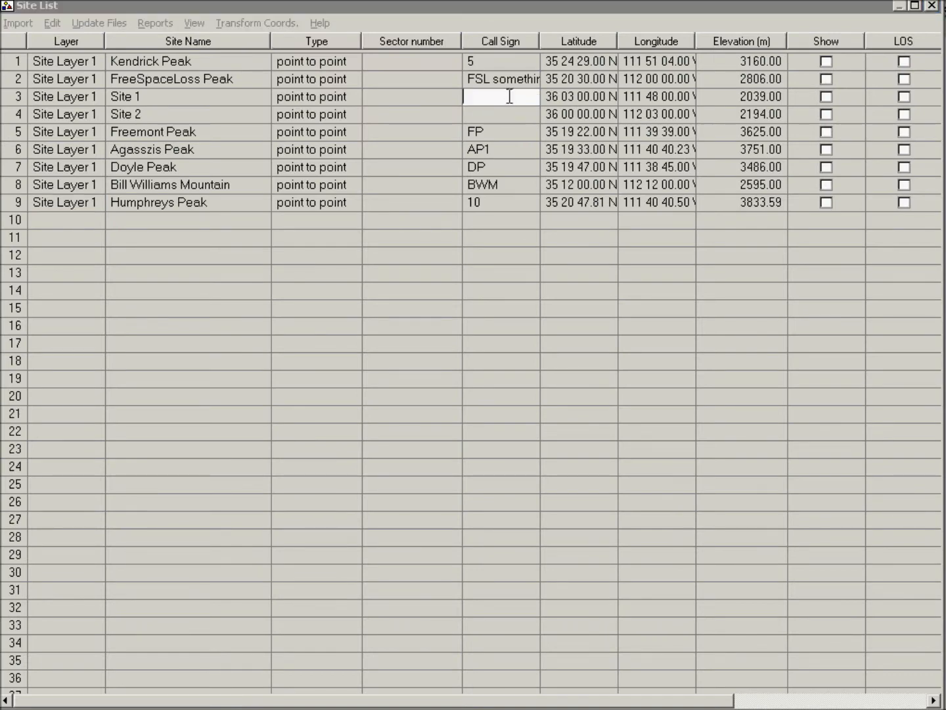
text(enter)
key(Return)
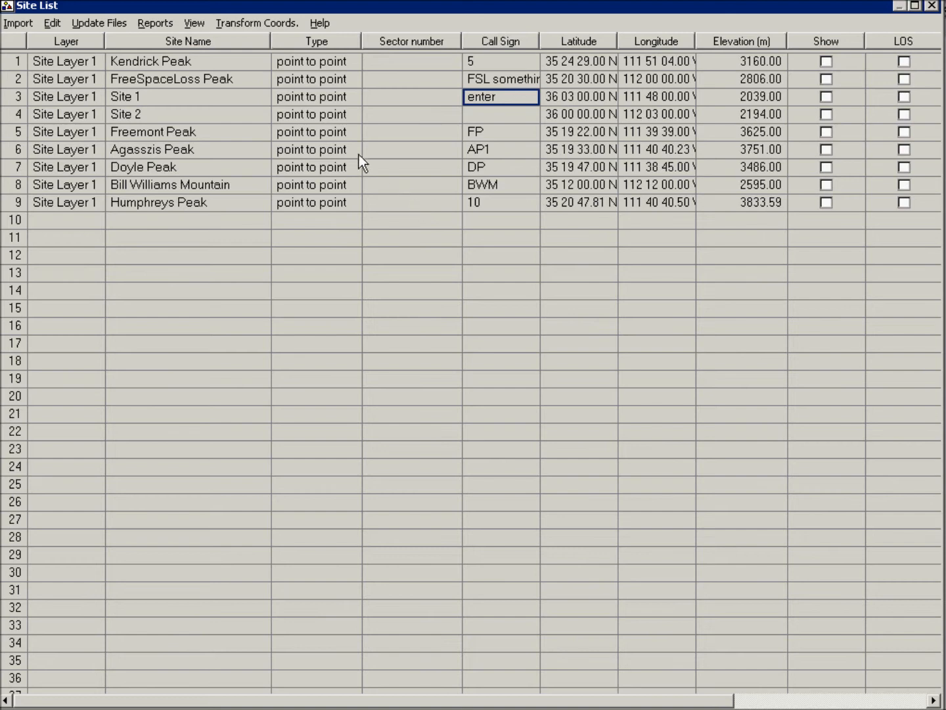
- Delete Site 1 and Site 2 from the site list and return to the network map
click(129, 94)
click(81, 99)
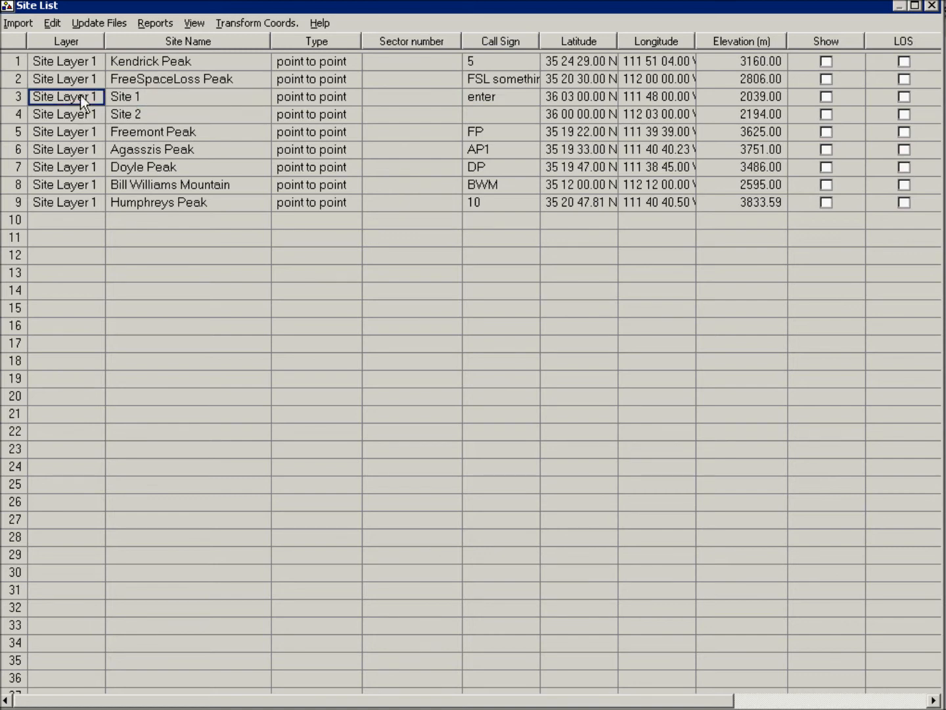
click(51, 25)
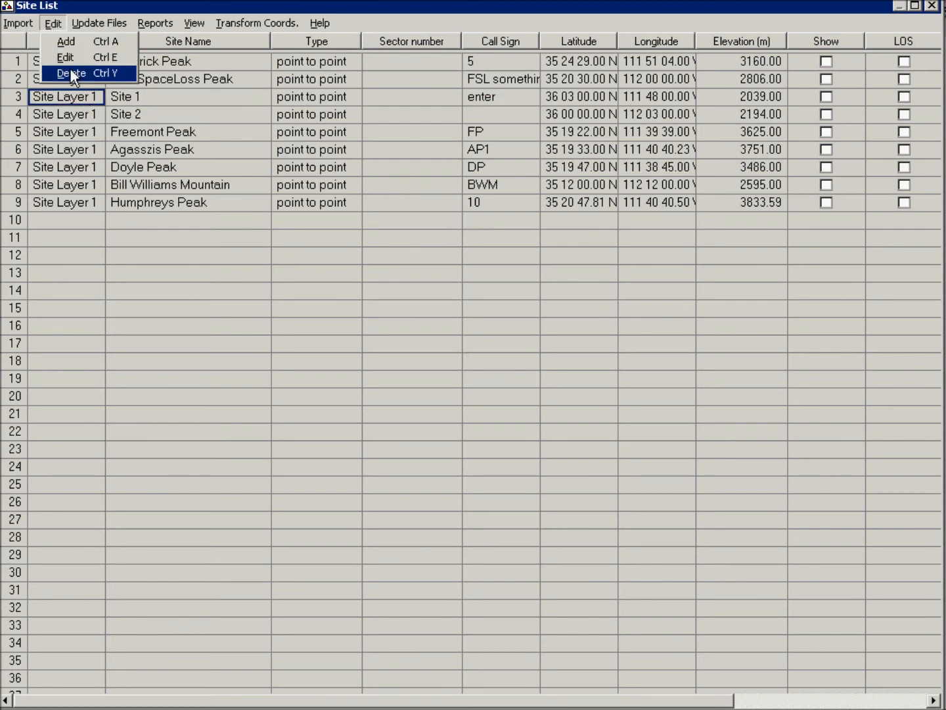
click(69, 74)
click(55, 24)
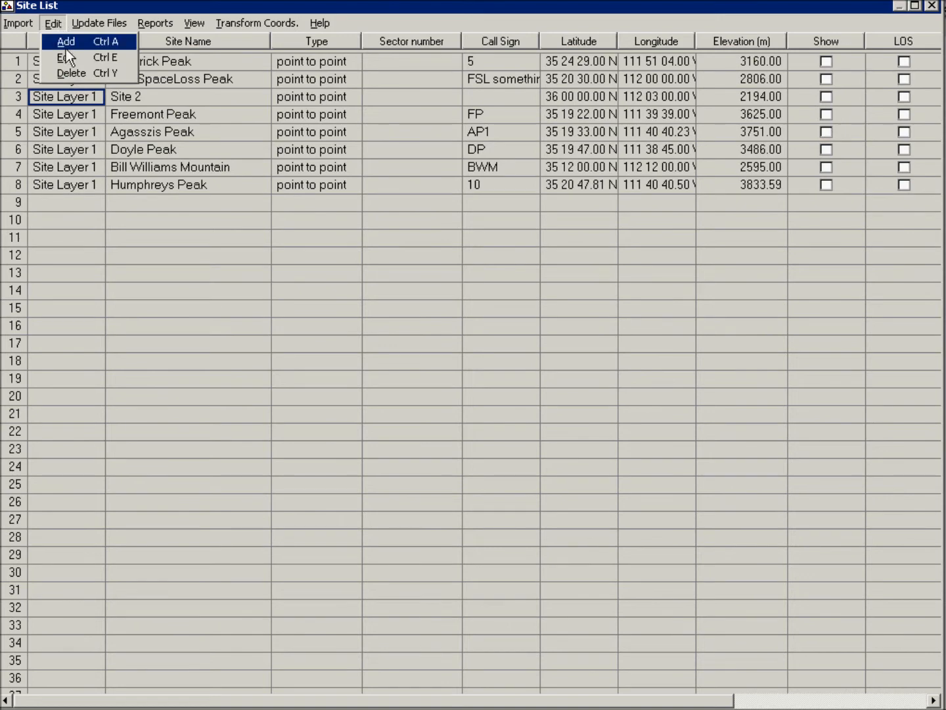
click(69, 72)
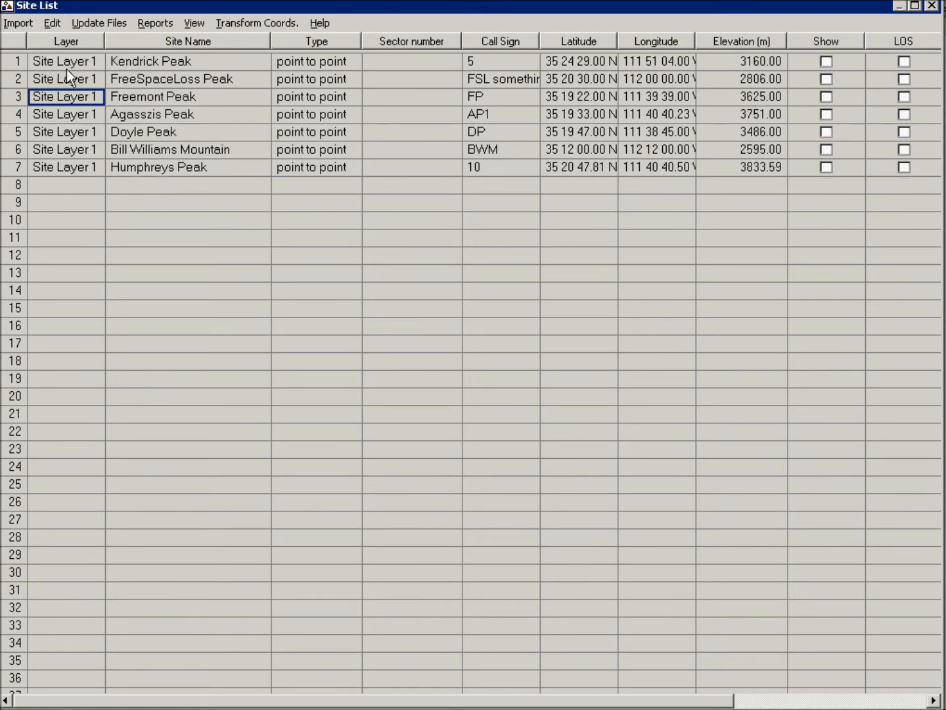
click(931, 6)
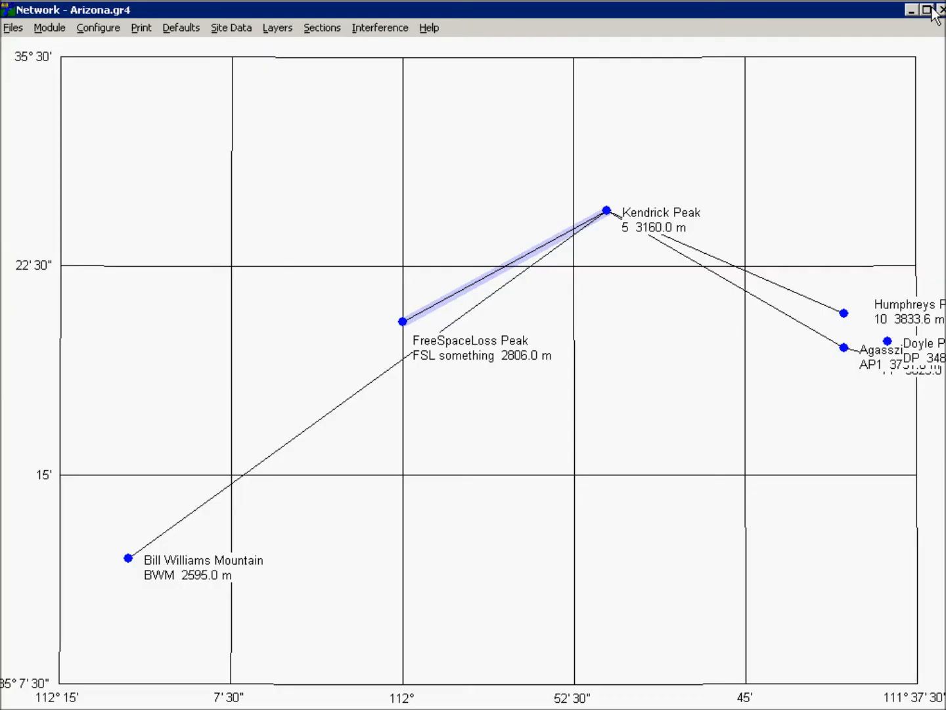
- Spread out the labels of Agasszis, Humphreys, Freemont and Doyle Peaks on the map so that none overlap
drag(861, 361, 782, 398)
drag(914, 326, 859, 274)
drag(916, 364, 814, 442)
drag(812, 391, 736, 353)
drag(815, 424, 798, 385)
mouse_move(908, 342)
mouse_down()
mouse_move(887, 395)
mouse_move(877, 397)
mouse_up()
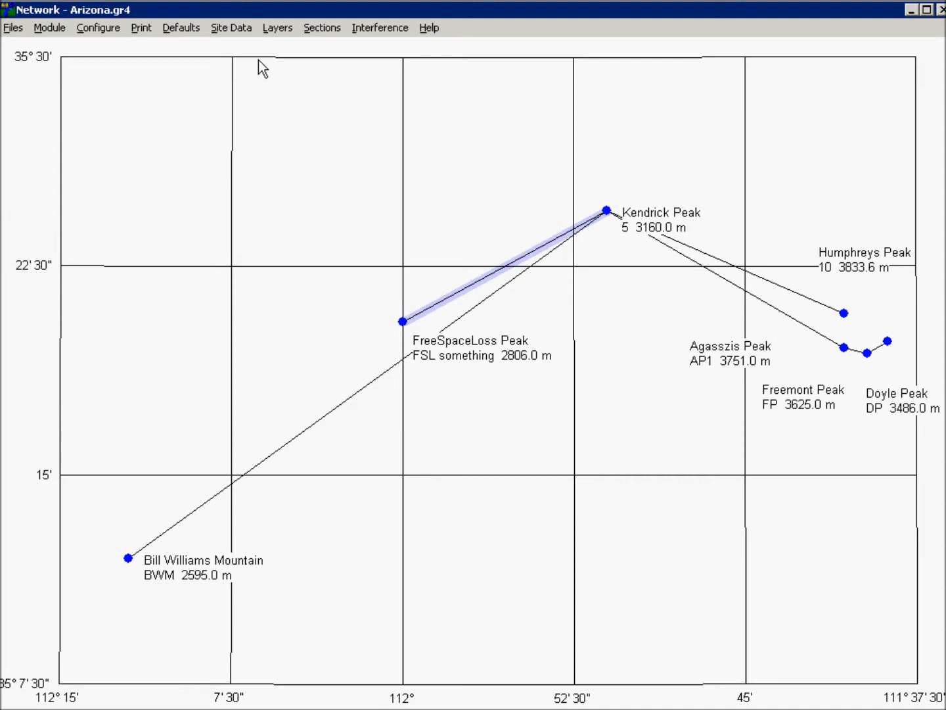
- Review the site and link layer settings and the layer assignments in the site list without changing them
click(276, 28)
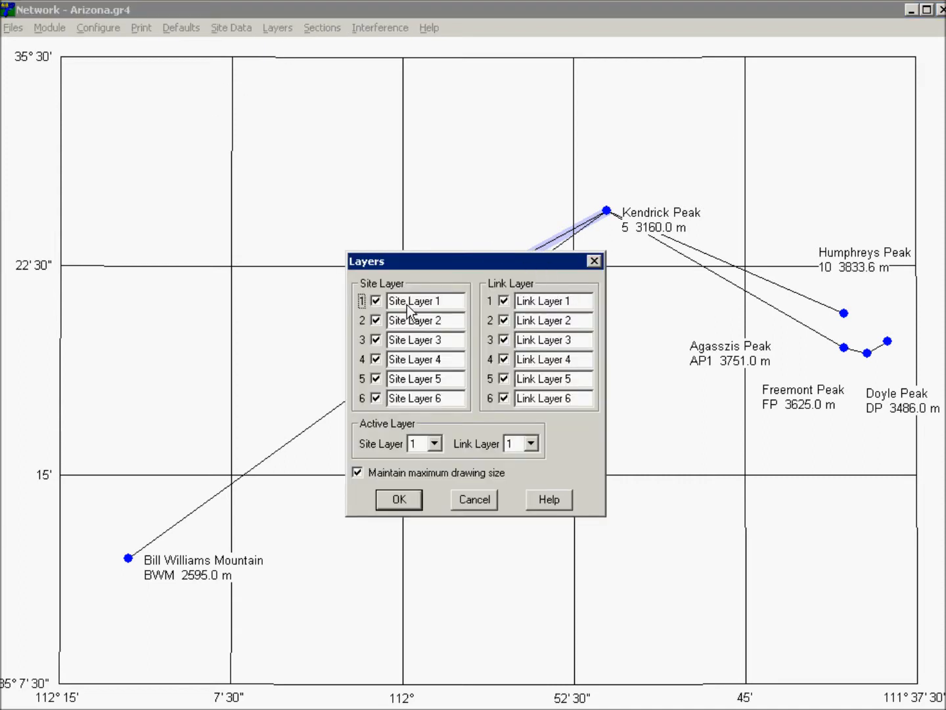
click(476, 499)
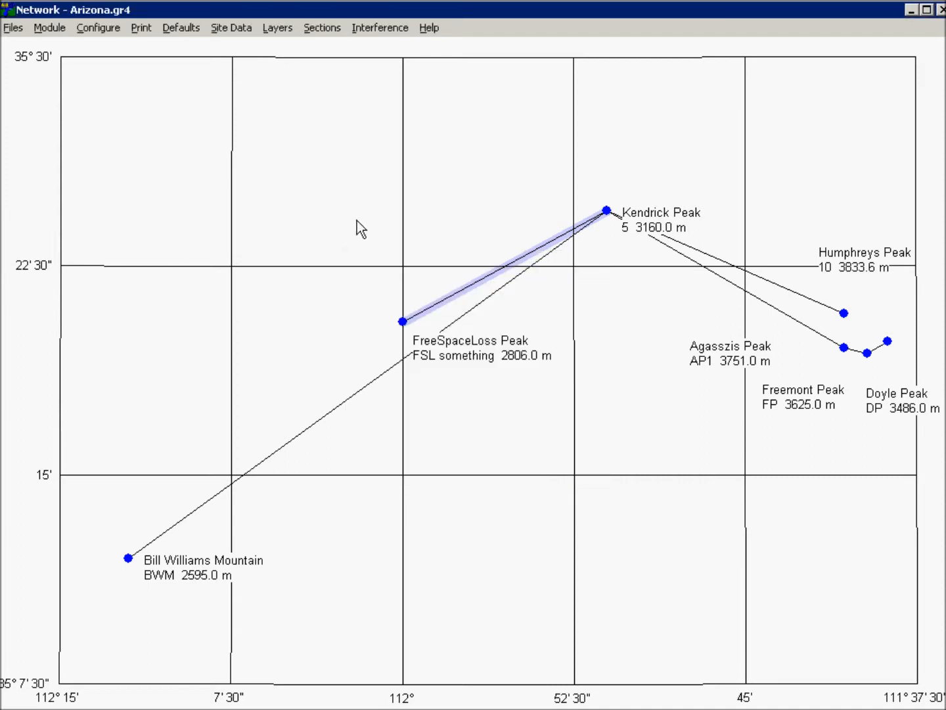
click(230, 27)
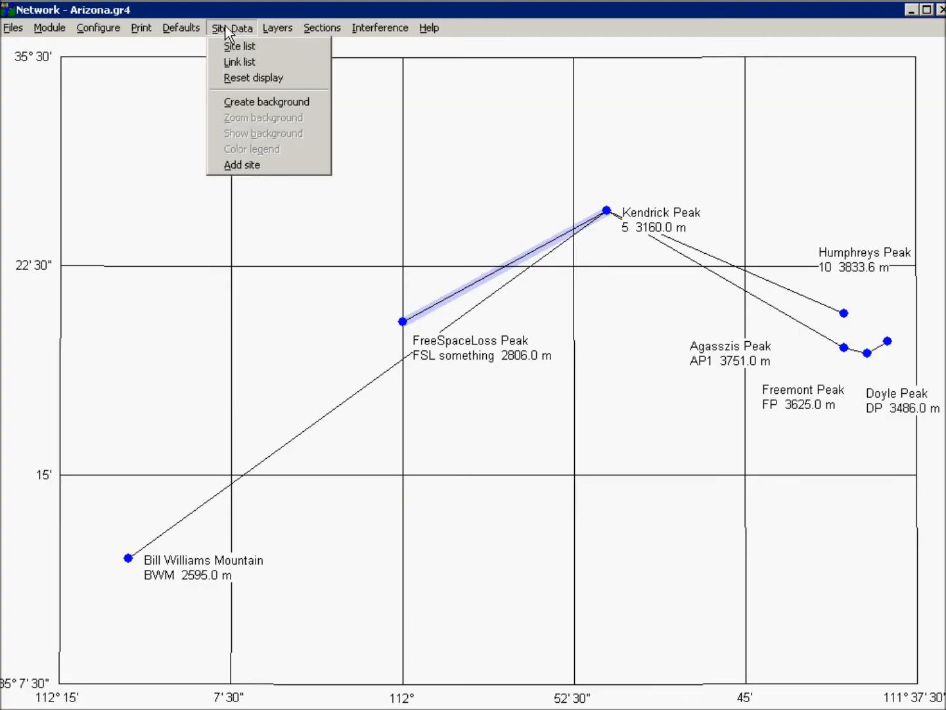
click(235, 46)
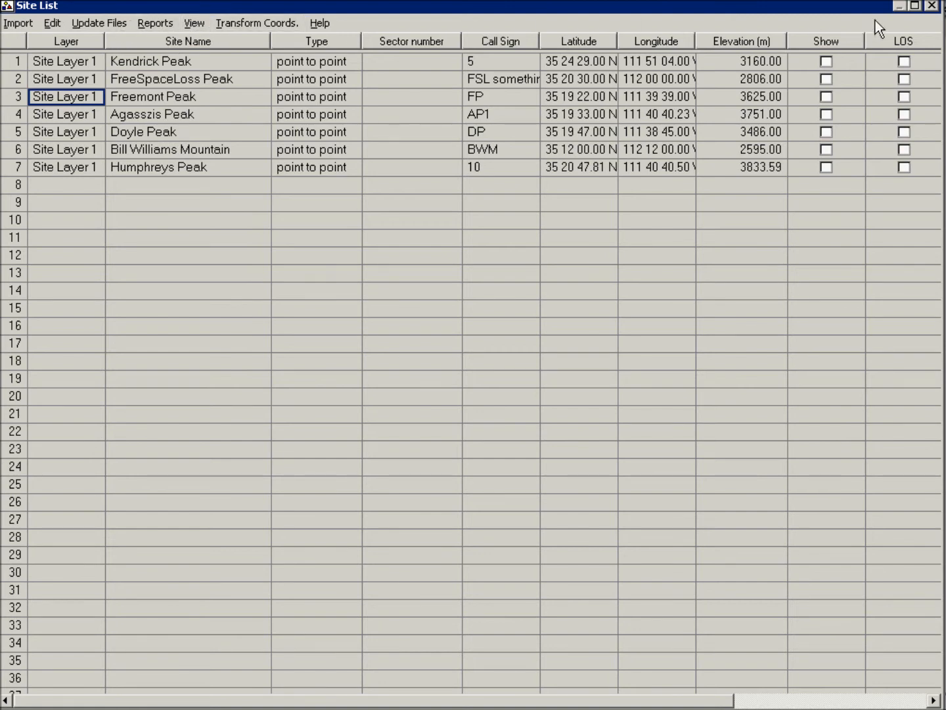
click(932, 5)
click(275, 27)
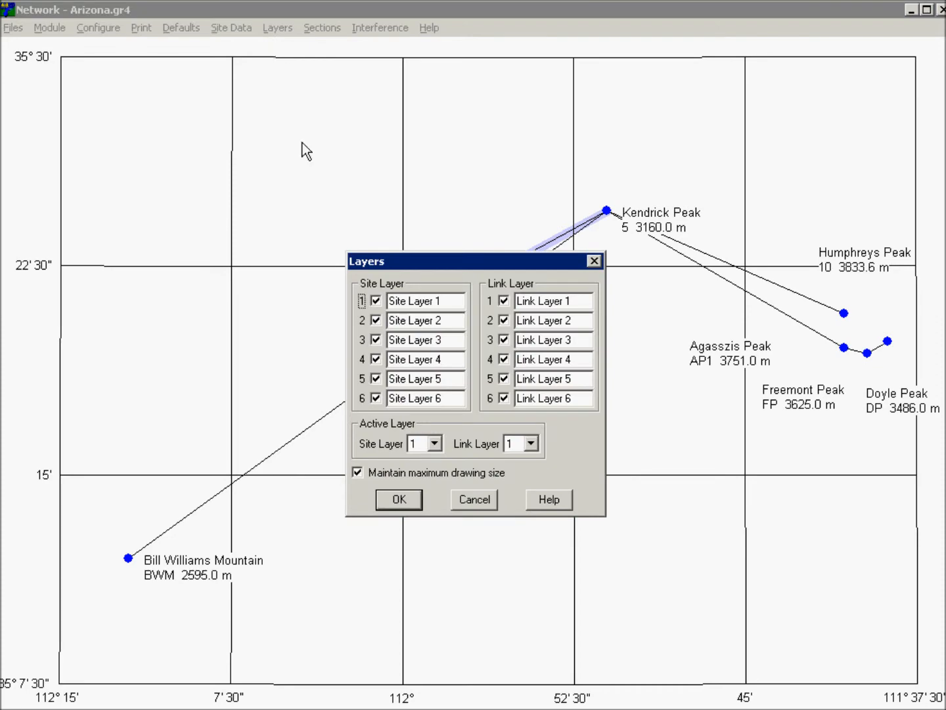
click(474, 499)
- Assign the Kendrick Peak to Bill Williams Mountain link to Link Layer 2 in the link list
click(222, 22)
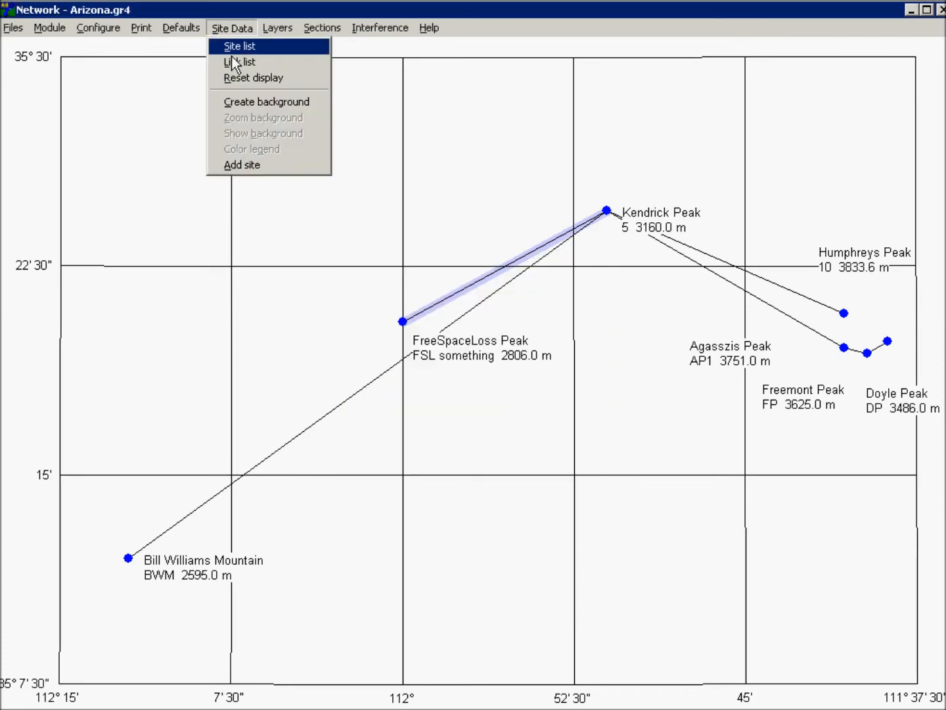
click(233, 62)
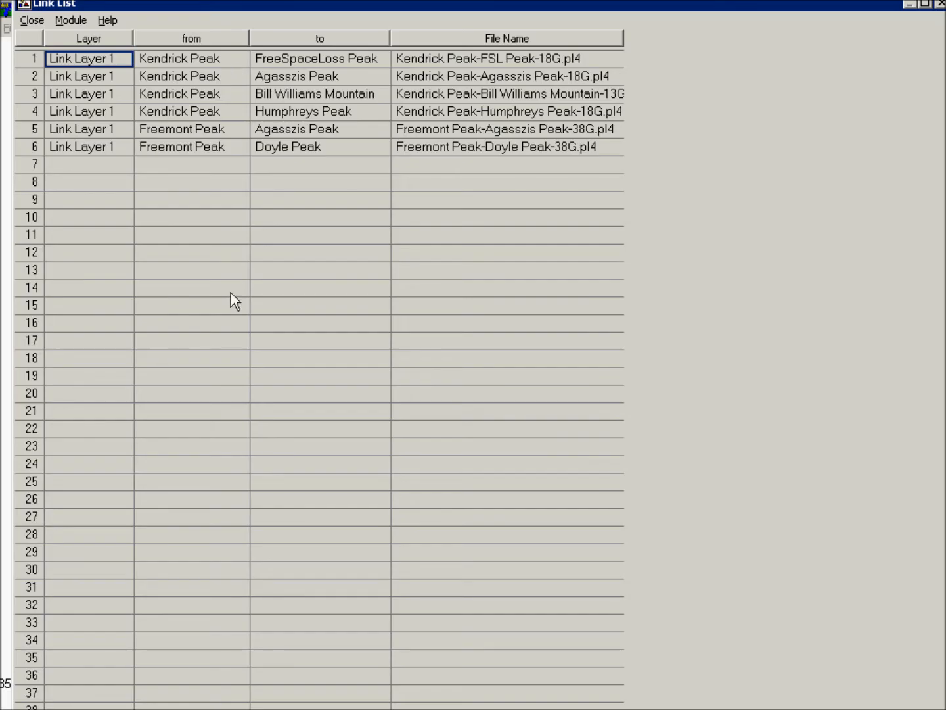
click(96, 92)
click(96, 92)
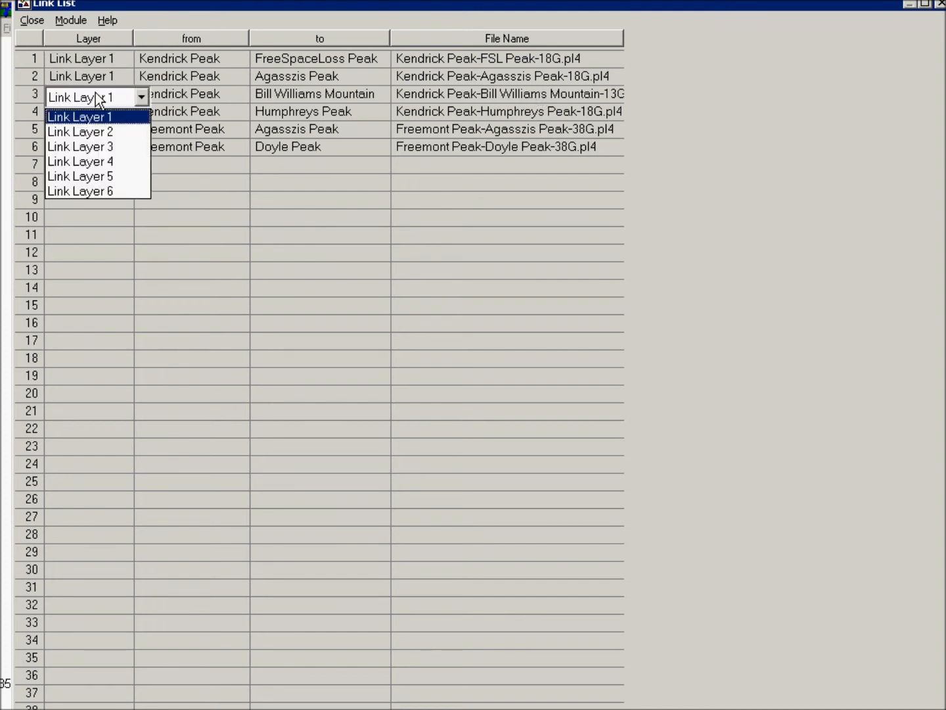
click(105, 133)
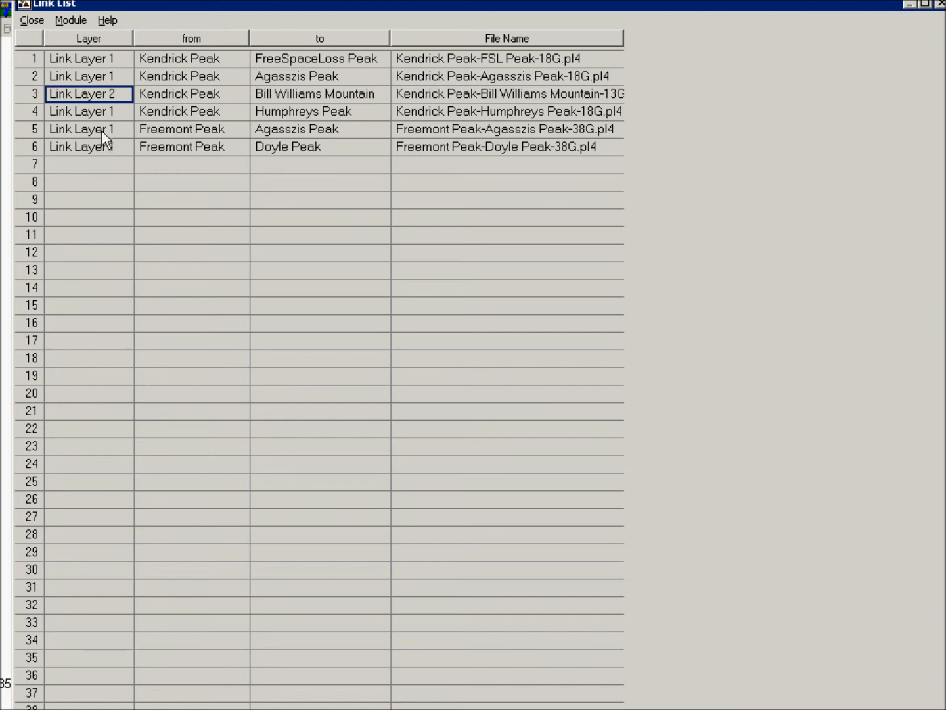
- Assign the Freemont Peak links to Agasszis Peak and Doyle Peak to Link Layer 3, and close the link list
click(103, 132)
click(102, 132)
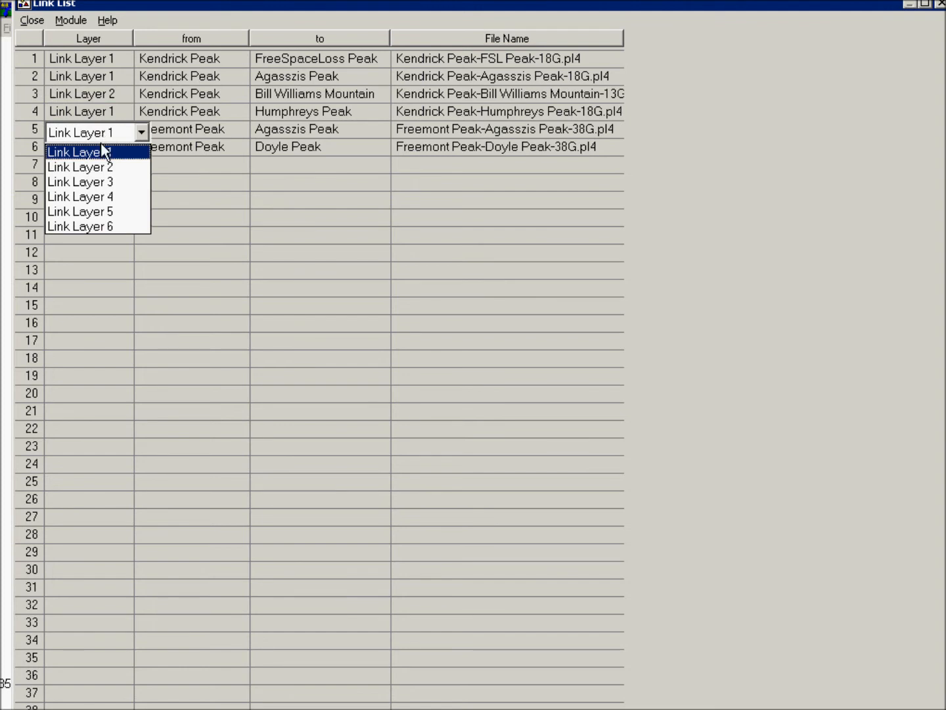
click(99, 182)
click(99, 149)
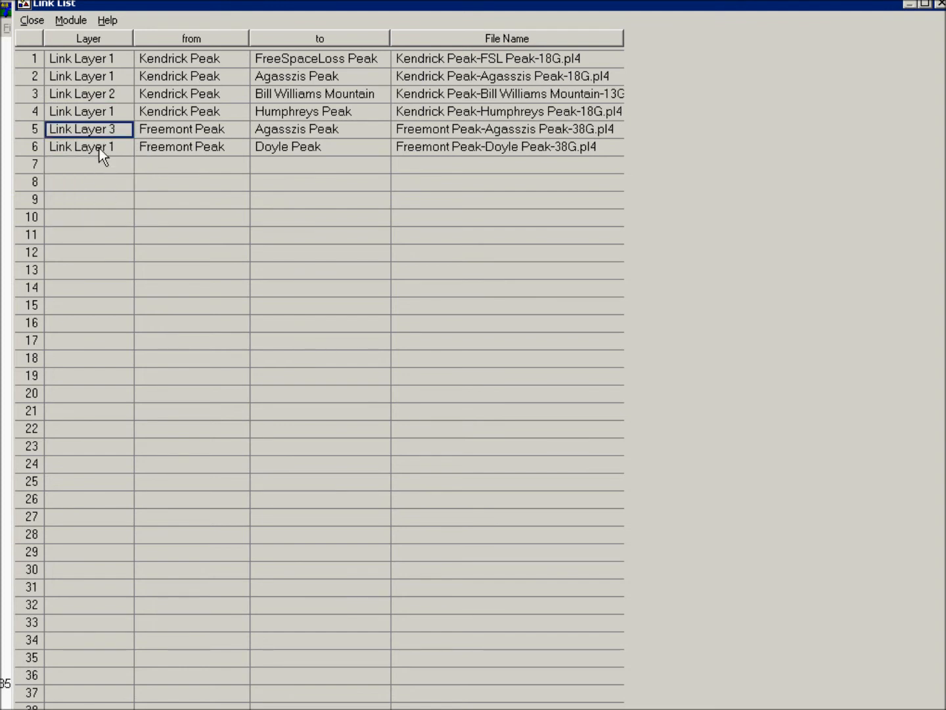
click(100, 151)
click(99, 199)
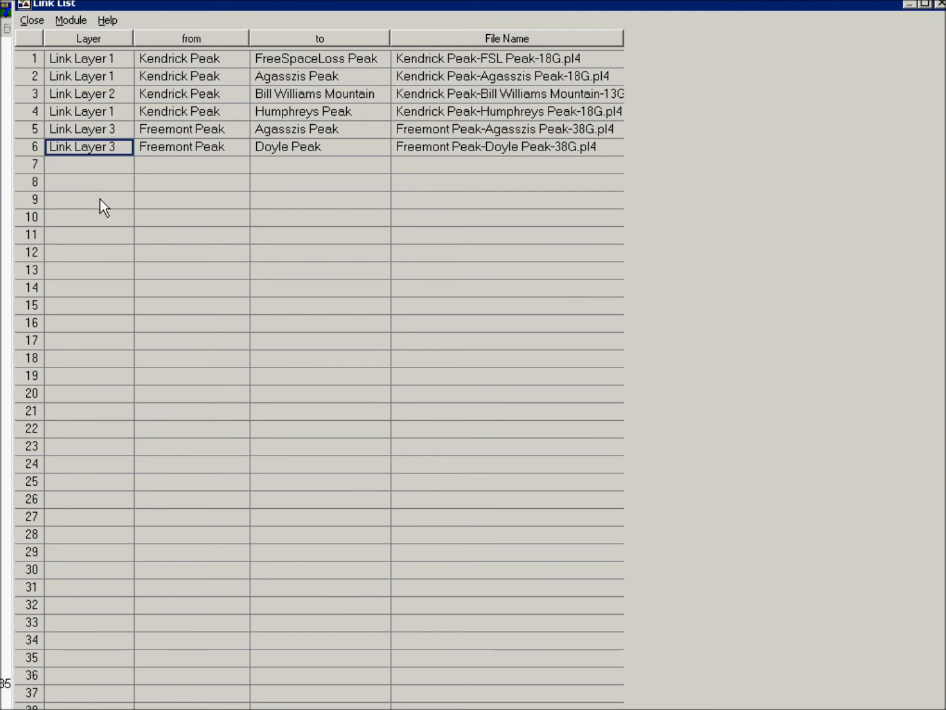
click(32, 21)
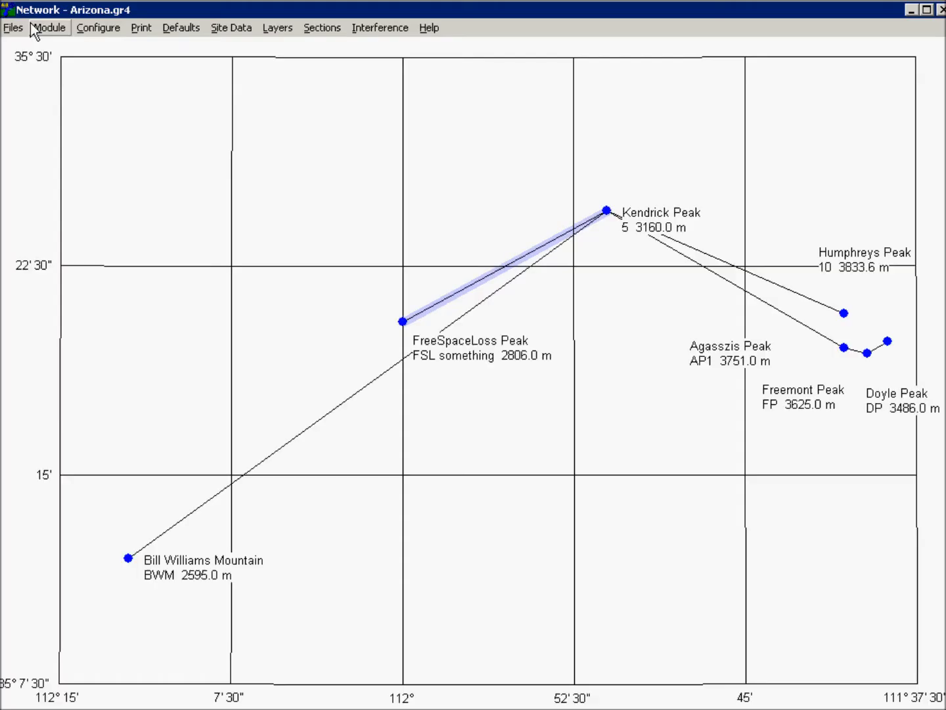
- Hide Link Layers 1, 2, 4 and 5 on the network map, keeping Link Layer 3 shown
click(279, 35)
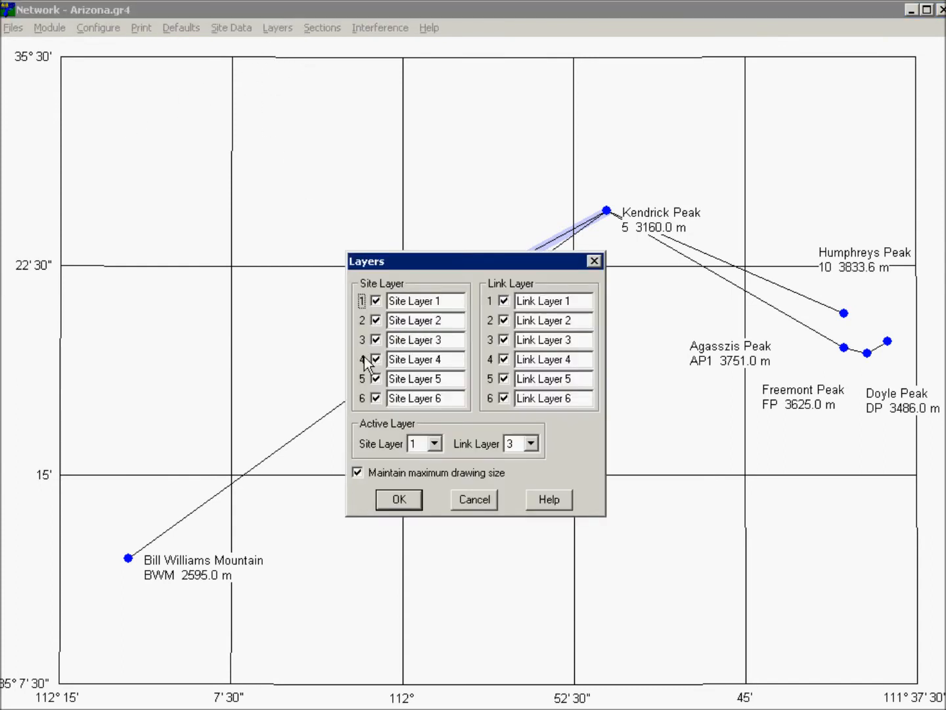
click(504, 301)
click(504, 321)
click(505, 359)
click(504, 379)
click(396, 502)
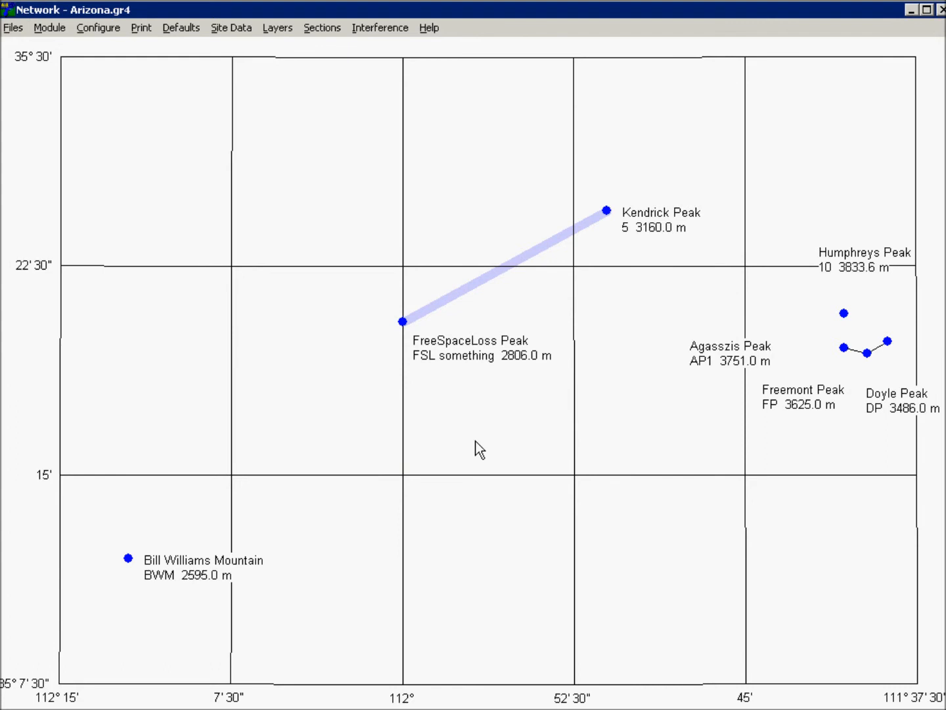
- View the currently loaded link's summary and return to the network map
right_click(859, 349)
click(843, 329)
click(51, 28)
click(66, 46)
click(50, 28)
click(79, 171)
- Open the Freemont Peak–Agasszis Peak link's summary, saving the changed Kendrick Peak-FSL Peak-18G.pl4 file, and return to the network map
right_click(855, 351)
click(840, 359)
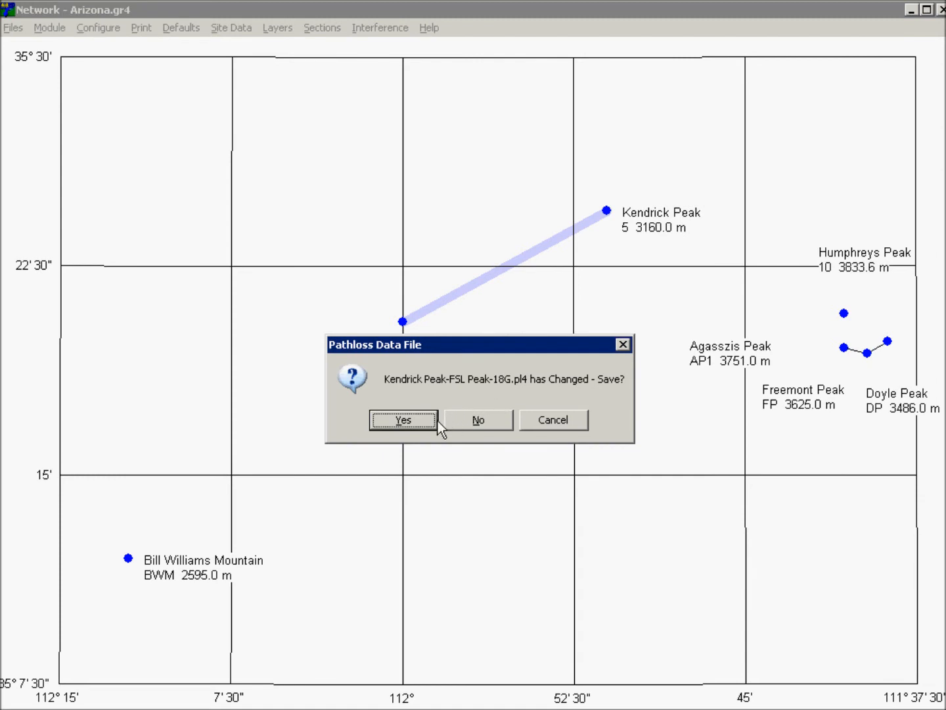
click(409, 425)
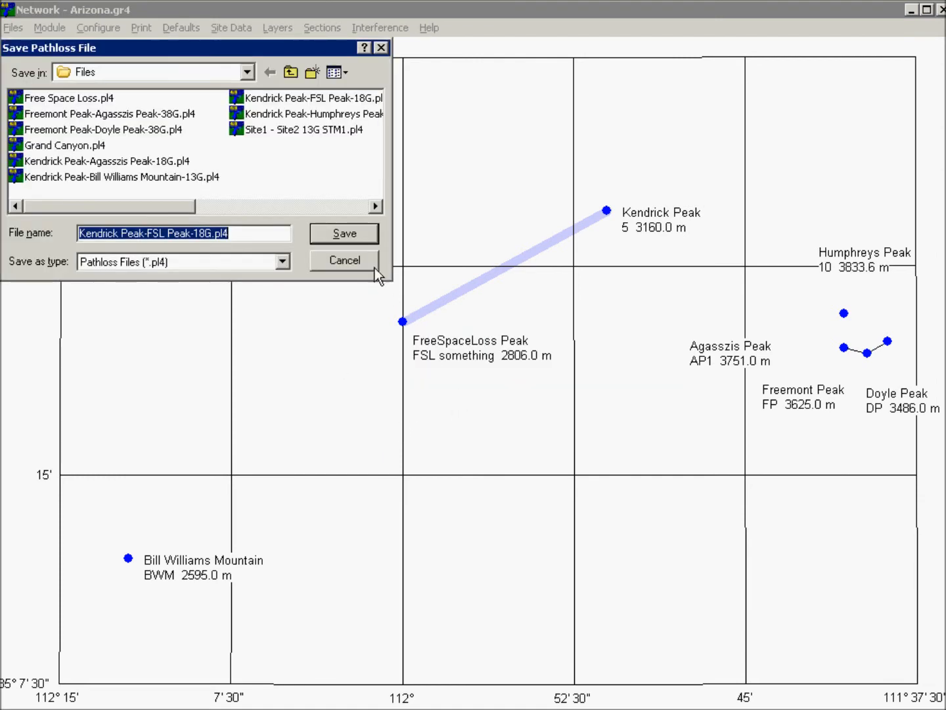
click(337, 232)
click(59, 28)
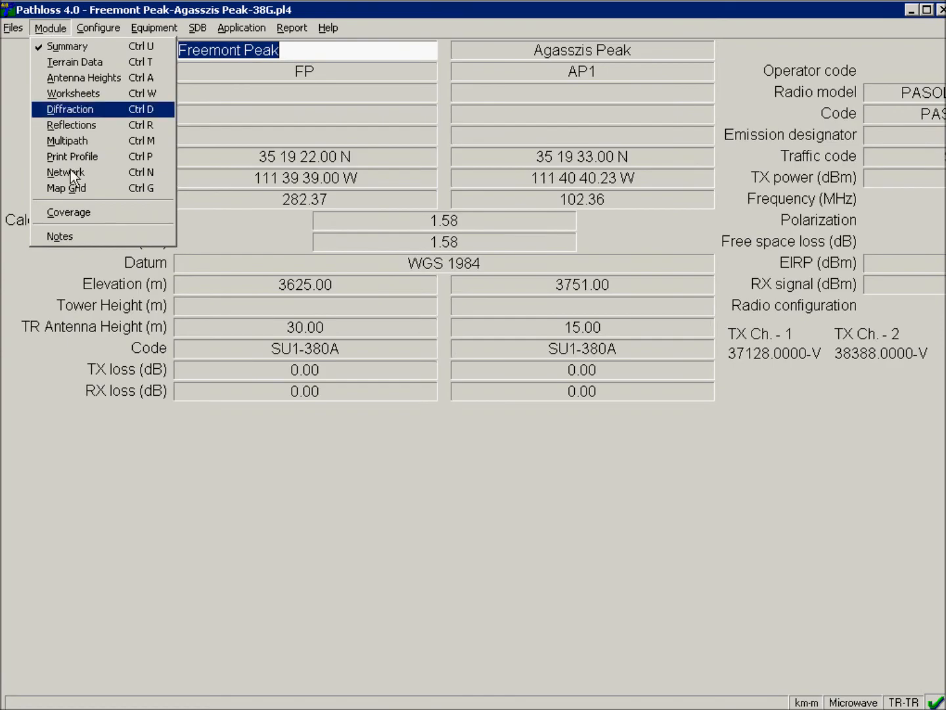
click(69, 171)
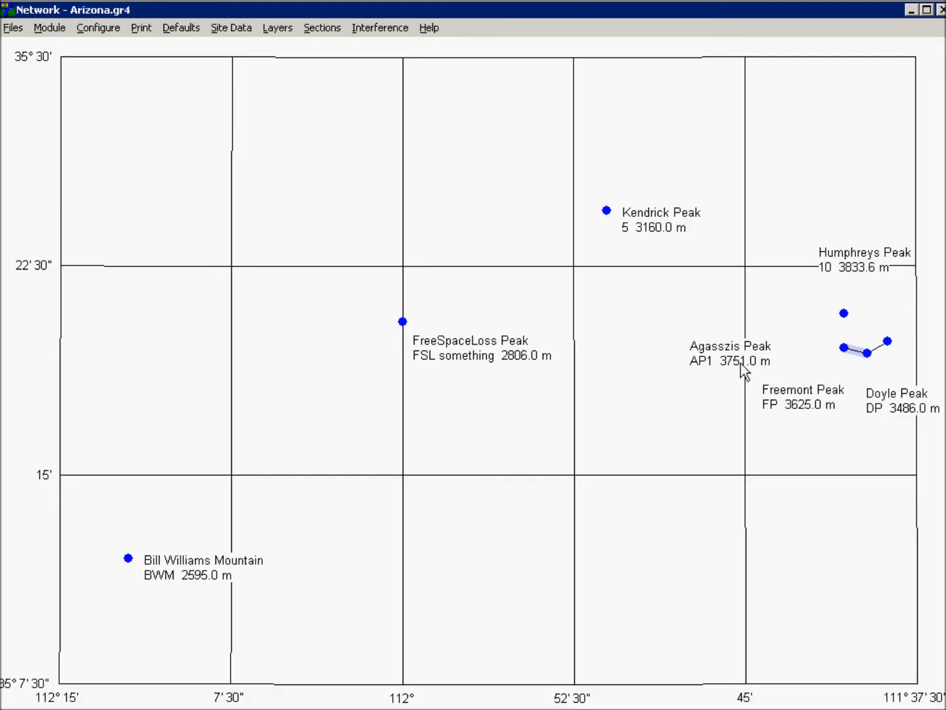
- Make Link Layer 1 the active link layer and leave only its links displayed on the network map, hiding Link Layer 3
click(286, 30)
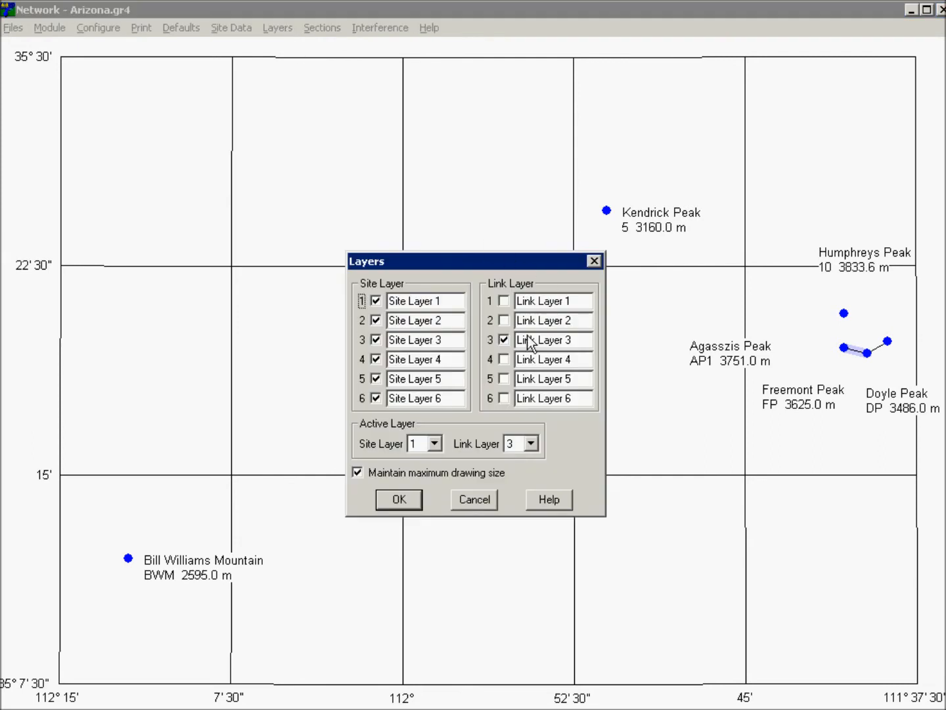
click(531, 443)
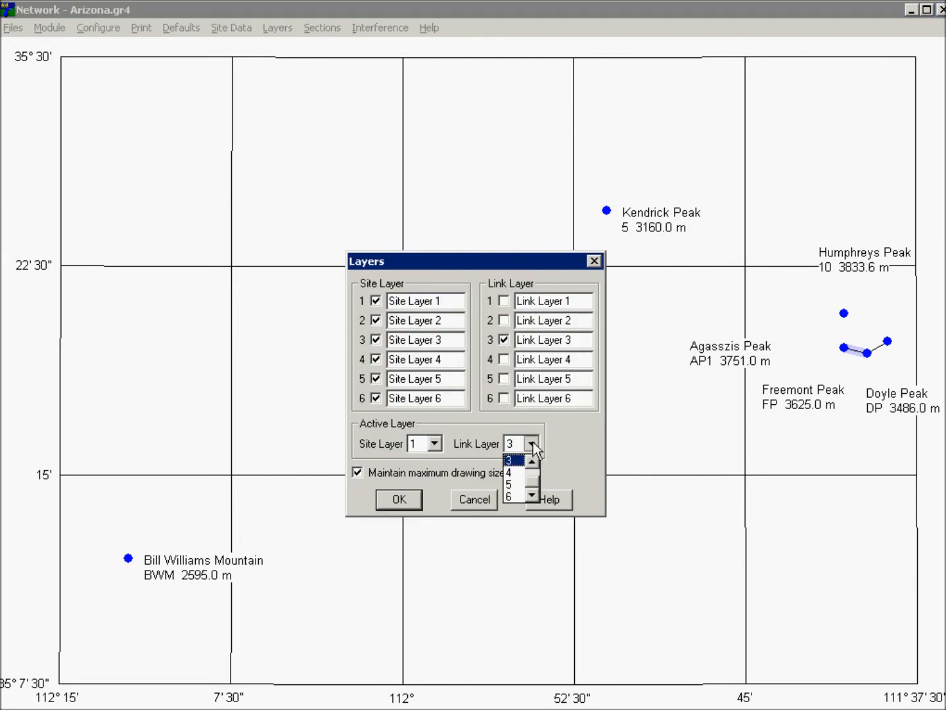
scroll(529, 480, up, 1)
click(517, 460)
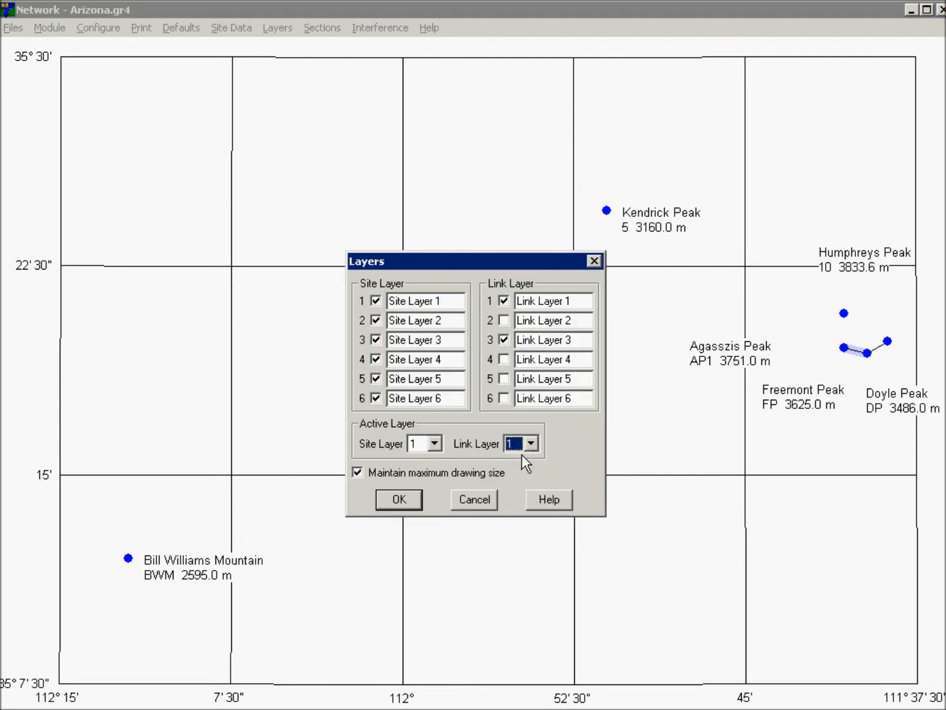
click(508, 339)
click(506, 320)
click(505, 340)
click(504, 359)
click(504, 379)
click(416, 500)
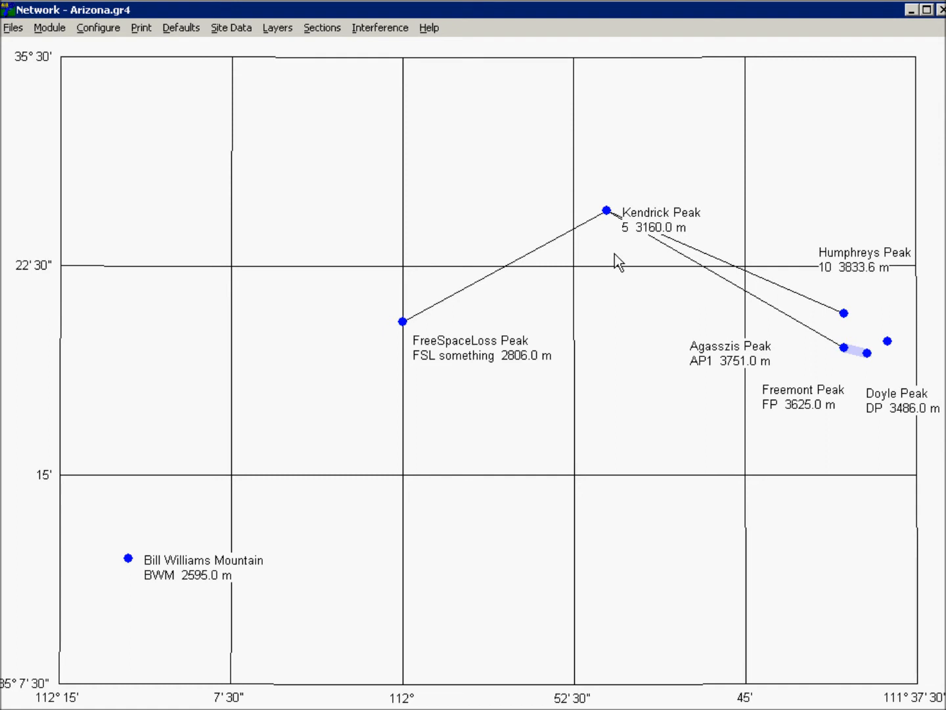
- Create the terrain elevation background for the Arizona network map
click(241, 30)
click(241, 32)
click(228, 29)
click(238, 104)
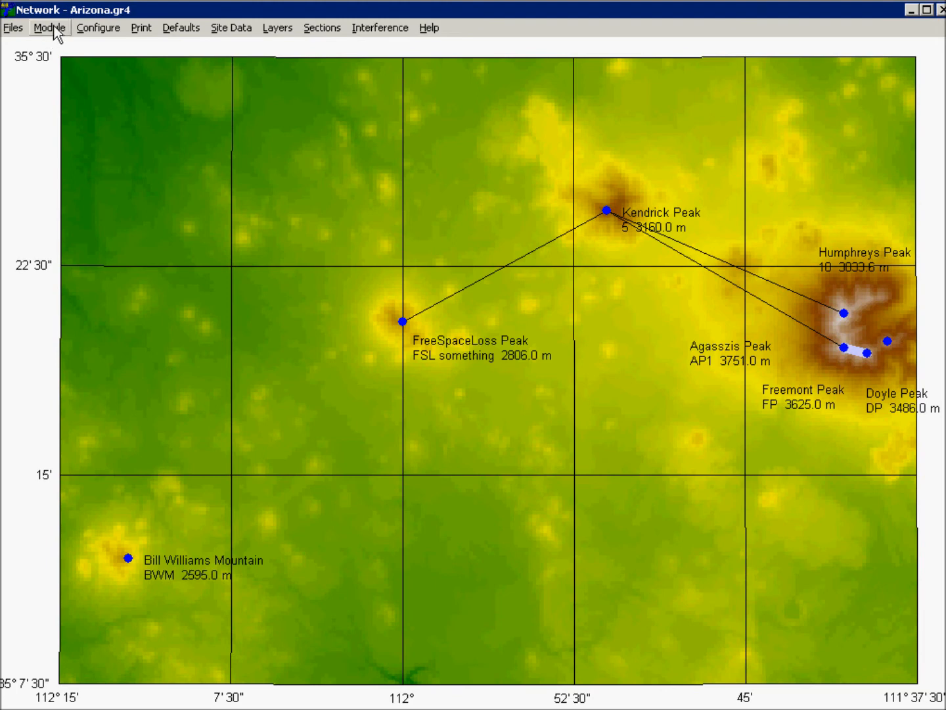
- Show Link Layers 2, 3, 4, 5 and 6 on the network map in addition to Link Layer 1
click(269, 29)
click(504, 320)
click(504, 341)
click(504, 358)
click(505, 379)
click(504, 398)
click(392, 502)
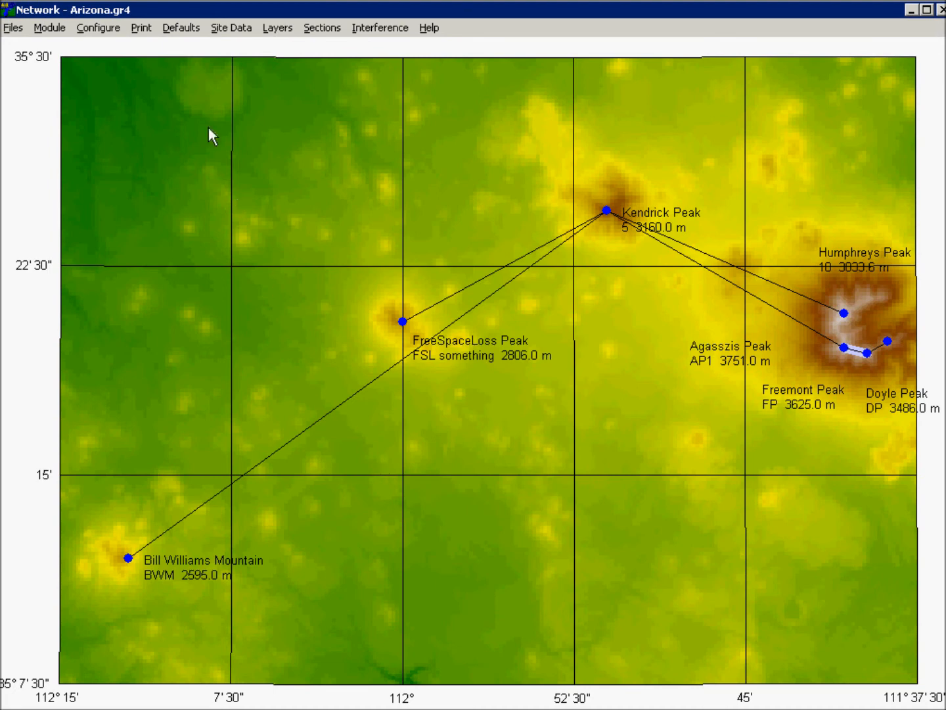
- View the default coverage line and fill attributes, and cancel without changing them
click(181, 28)
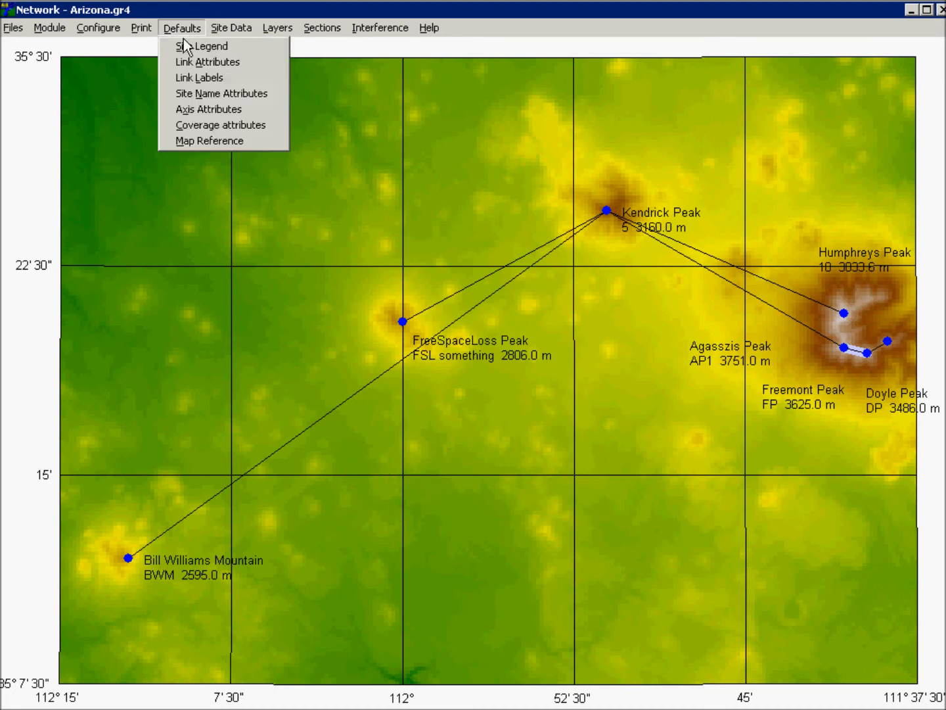
click(221, 125)
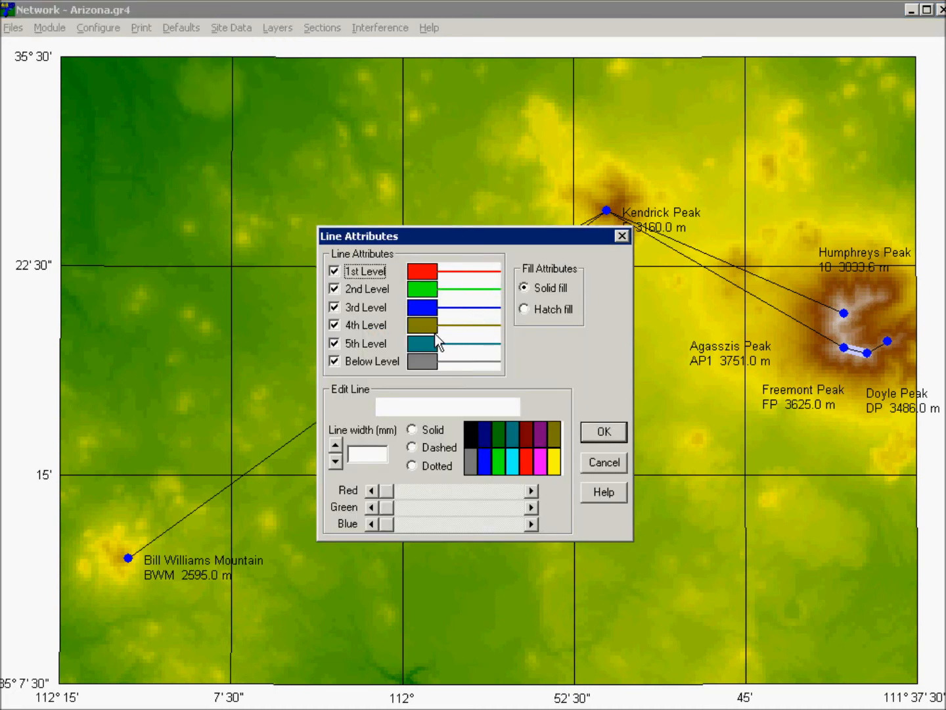
click(589, 459)
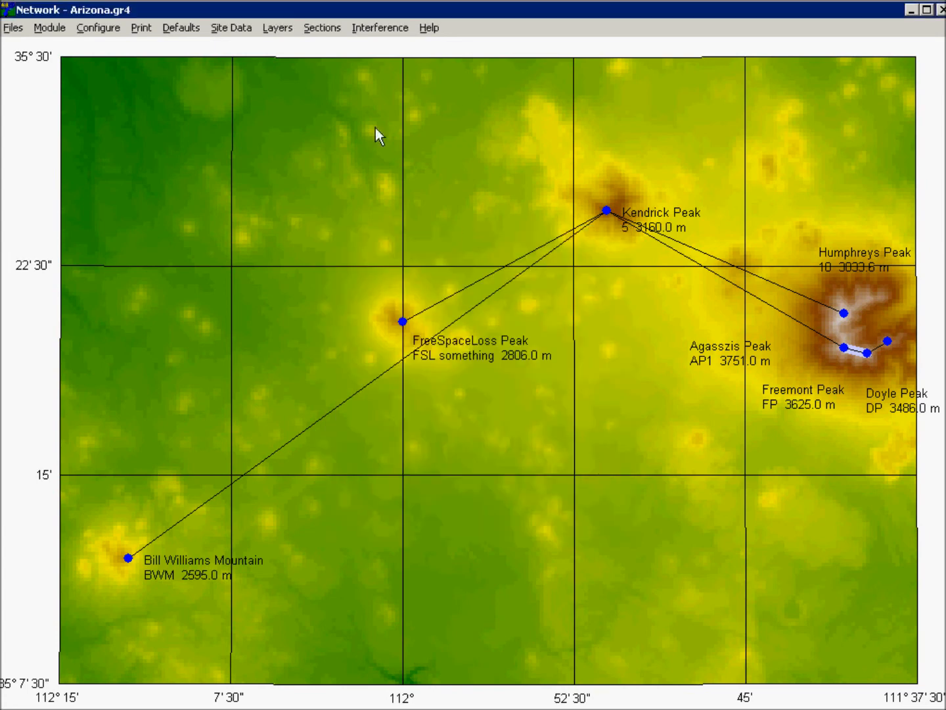
- Set the default site name attributes to display only site name and elevation, in italic style
click(179, 27)
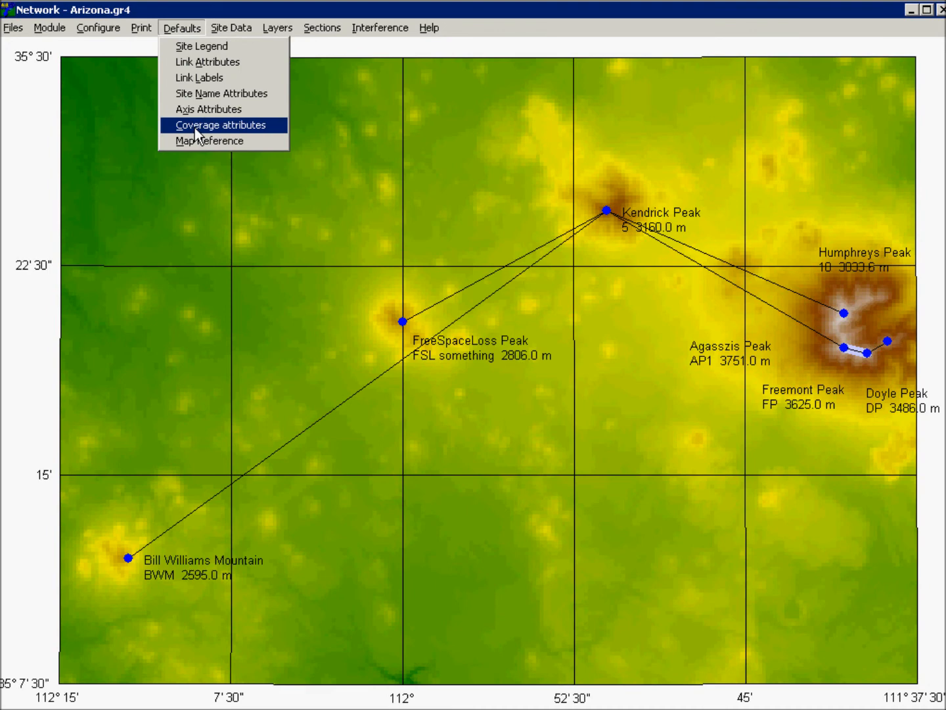
click(200, 95)
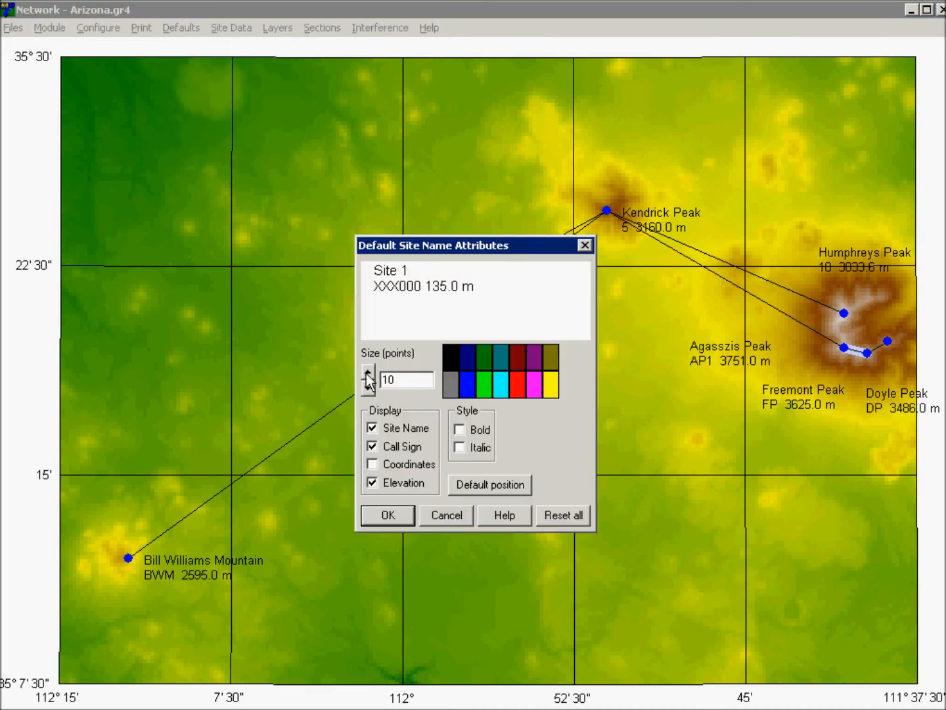
click(394, 465)
click(398, 464)
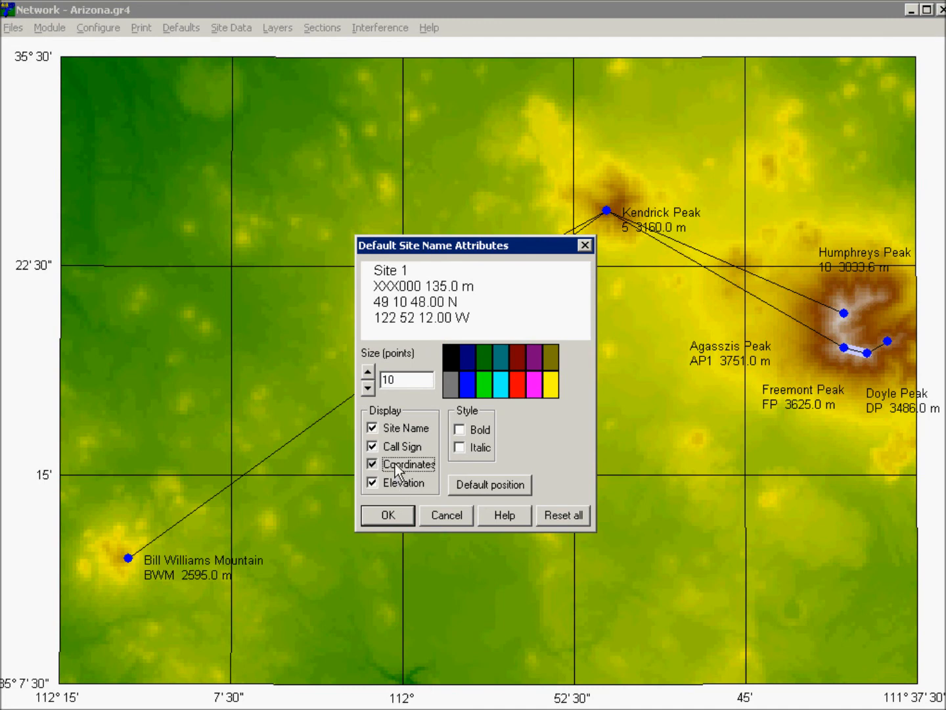
click(399, 448)
click(398, 482)
click(398, 483)
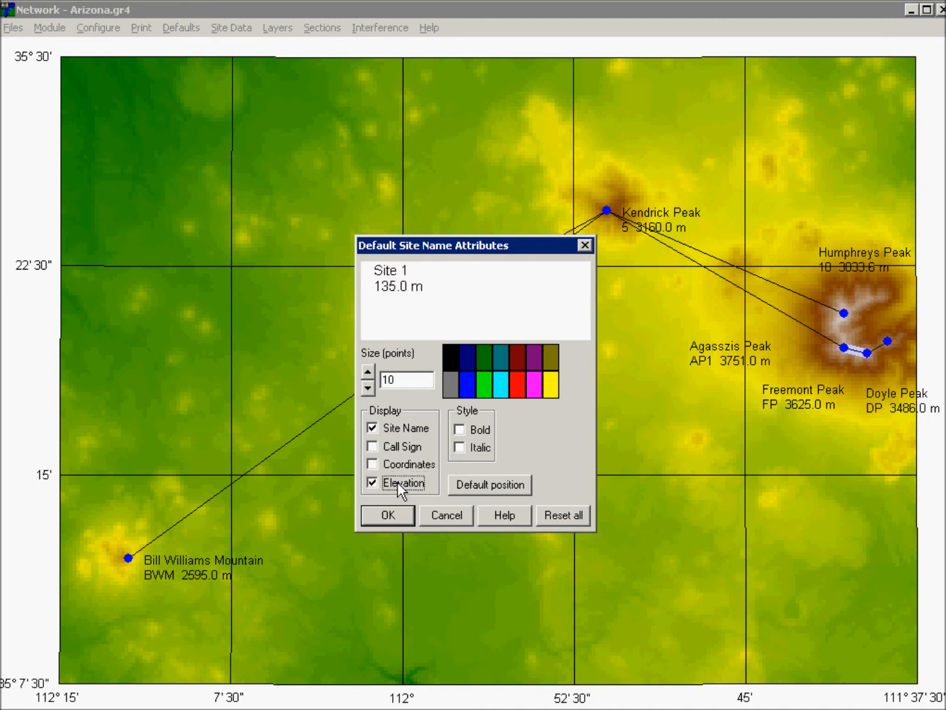
click(408, 435)
click(408, 434)
click(482, 433)
click(482, 431)
click(479, 448)
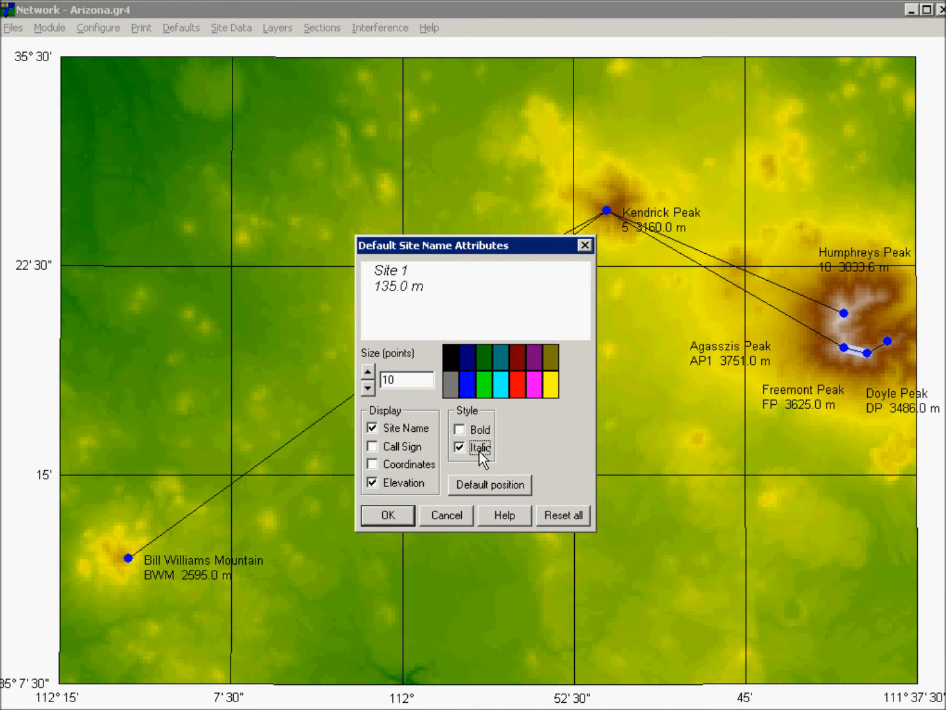
click(391, 518)
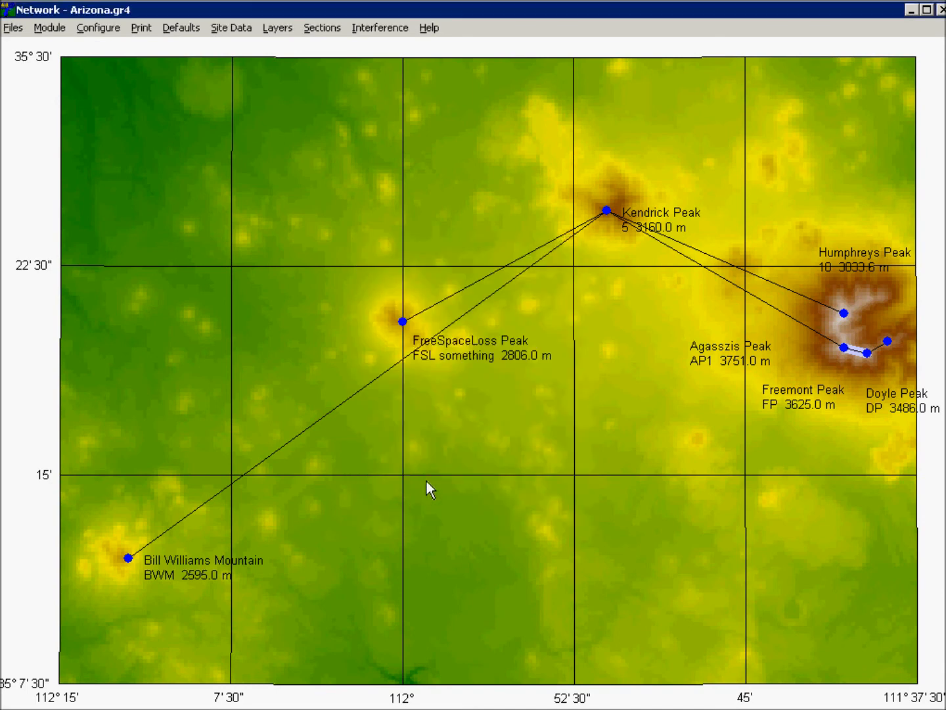
- View the elevation color legend of the map background and close it
click(229, 27)
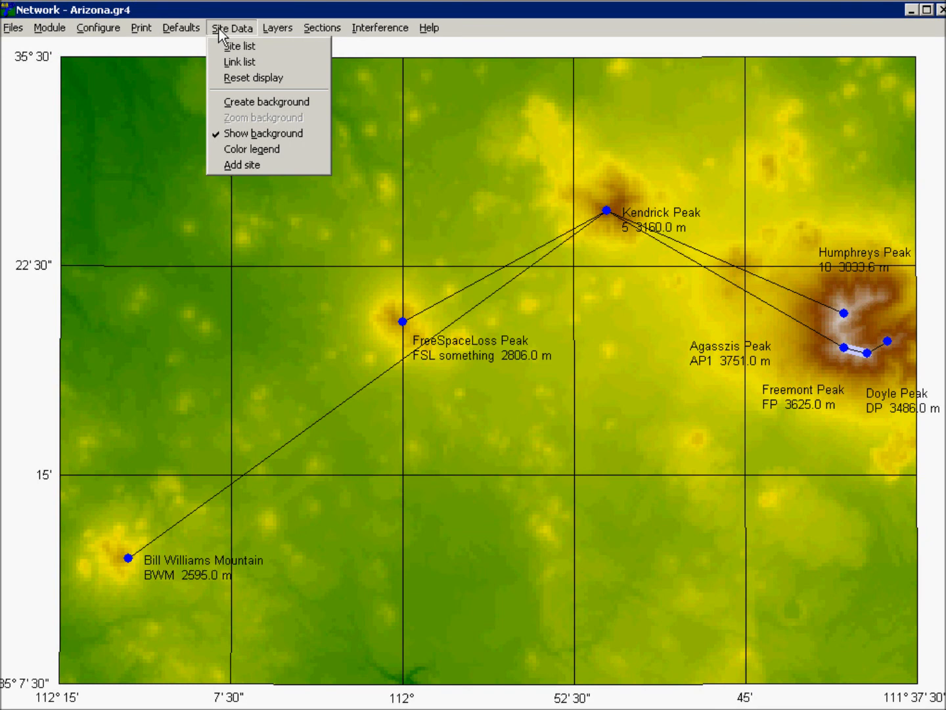
click(240, 150)
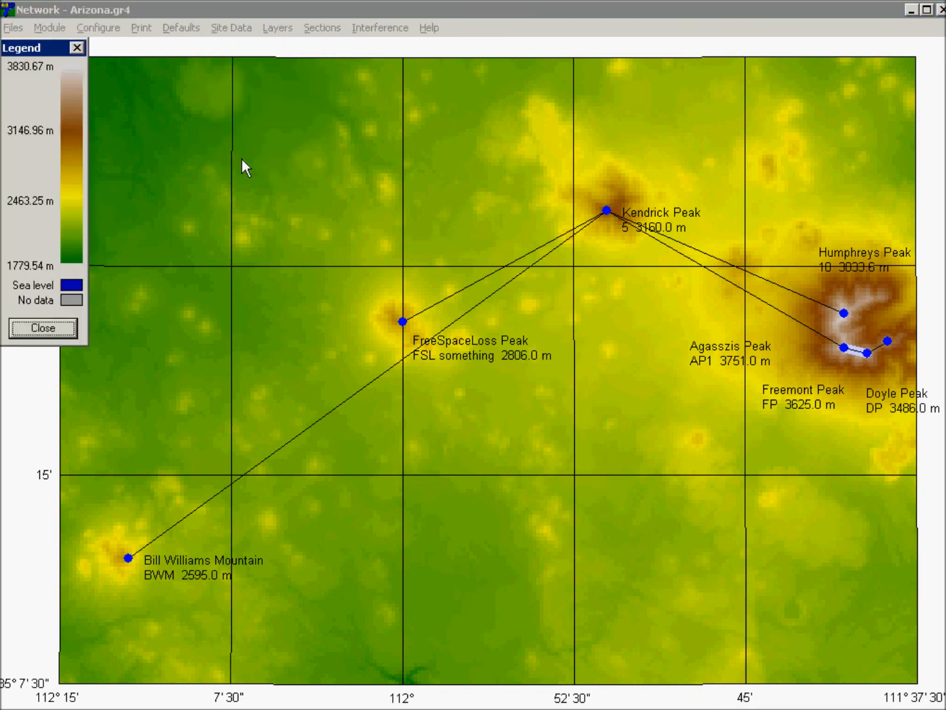
click(74, 48)
- Add a new site named test at 35 16 17.22 N, 111 47 06.25 W, and end site placement
click(230, 27)
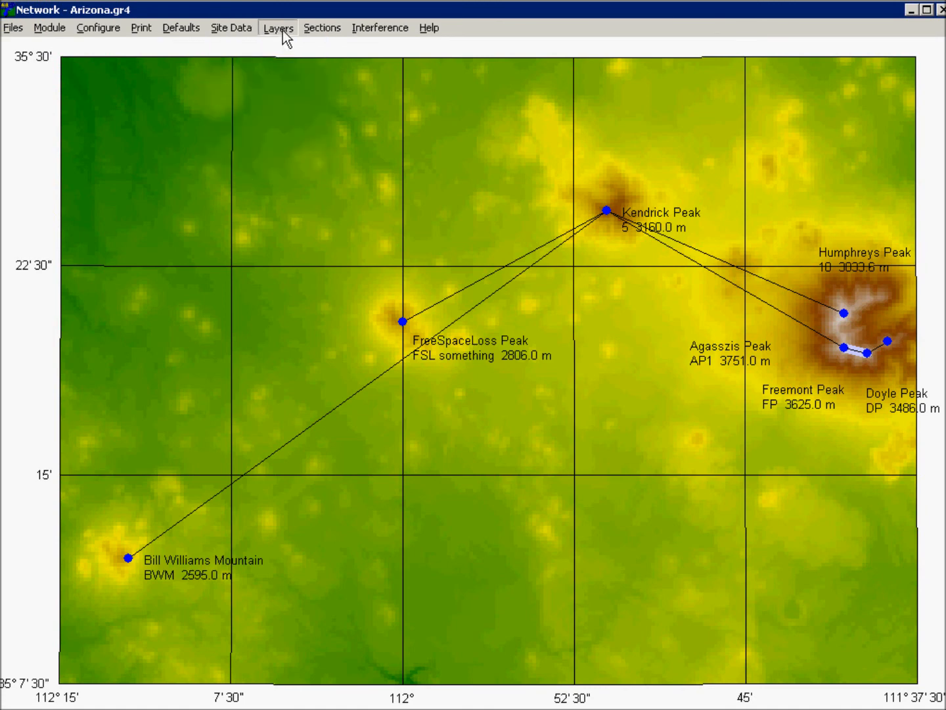
click(241, 164)
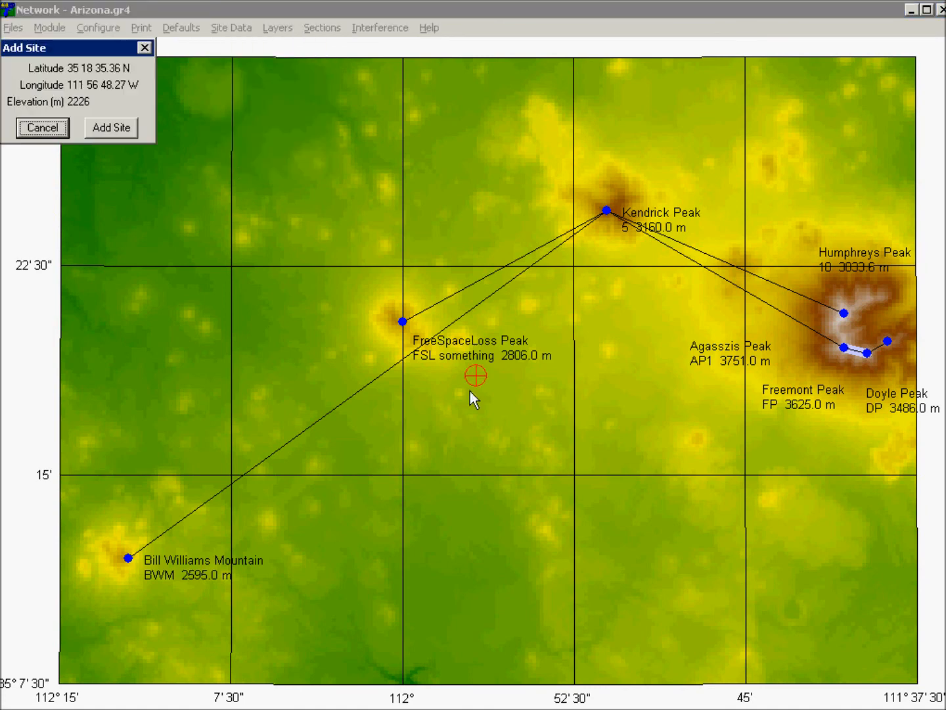
drag(484, 382, 699, 441)
click(104, 128)
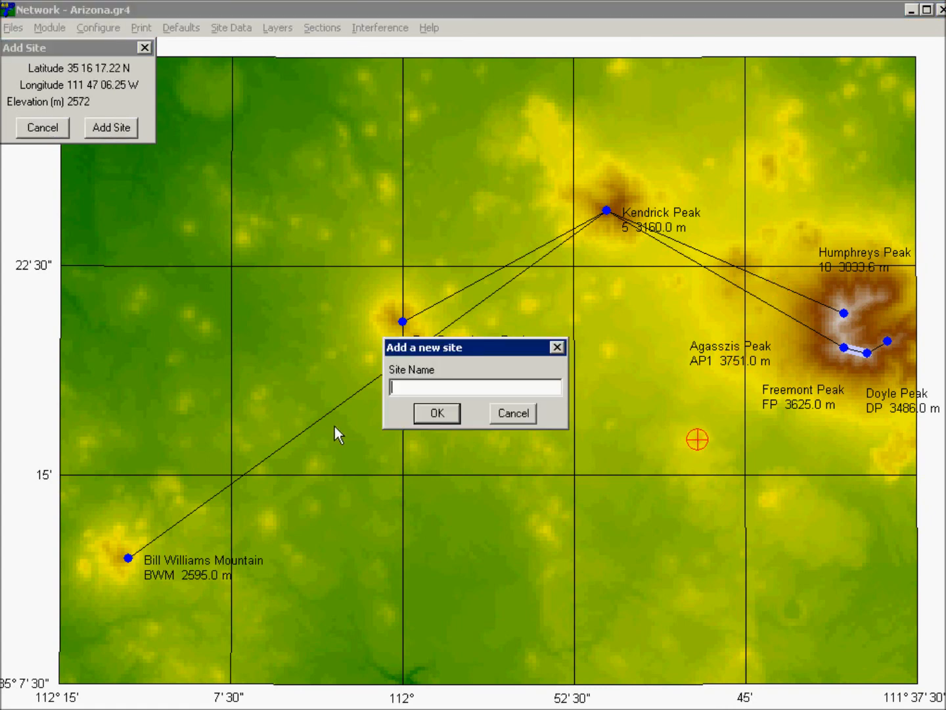
text(test)
key(Return)
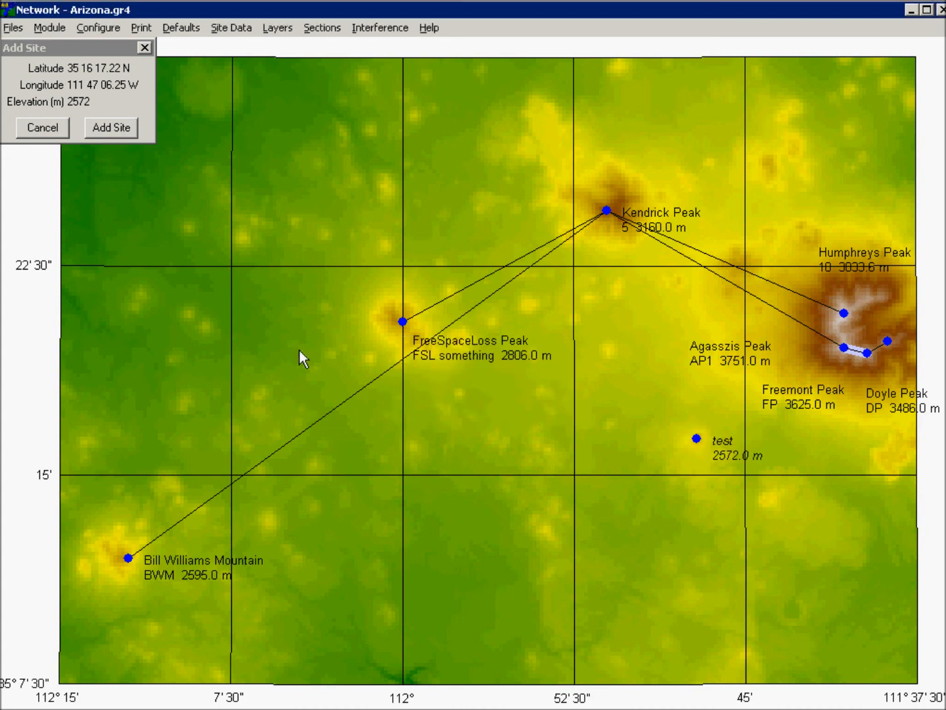
click(144, 48)
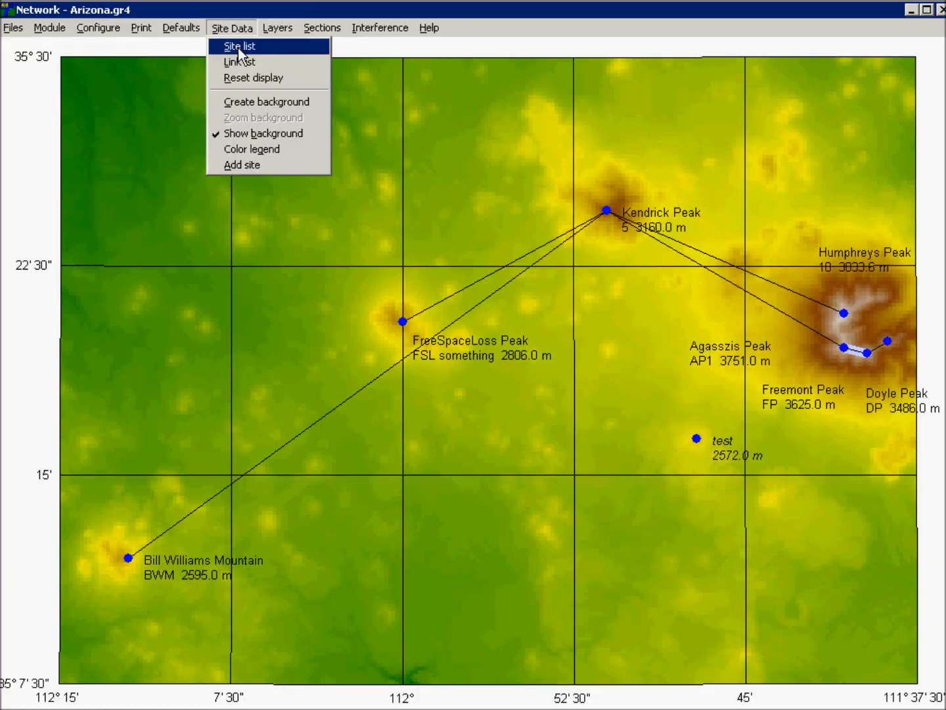
- Set the call sign of the site named test to "test" in the site list and return to the network map
click(238, 46)
click(500, 184)
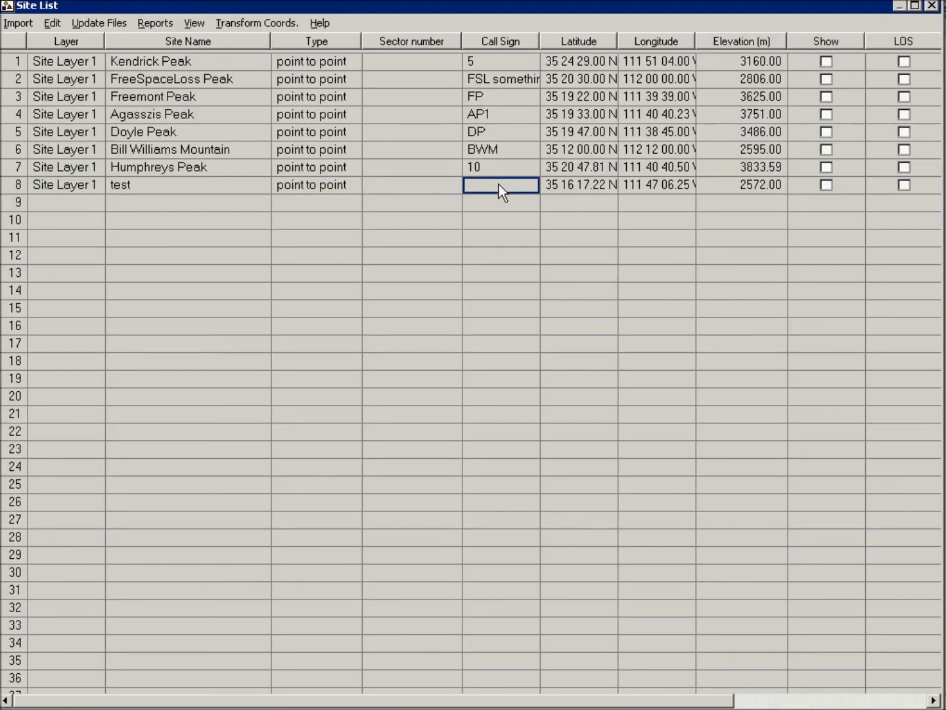
click(499, 184)
text(test)
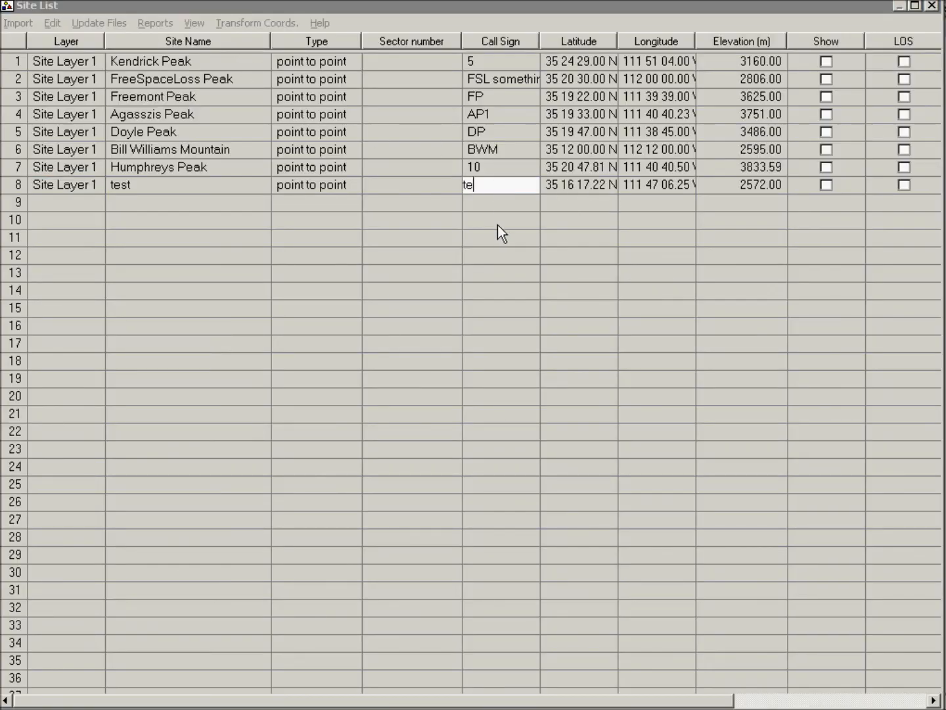
text(test)
key(Return)
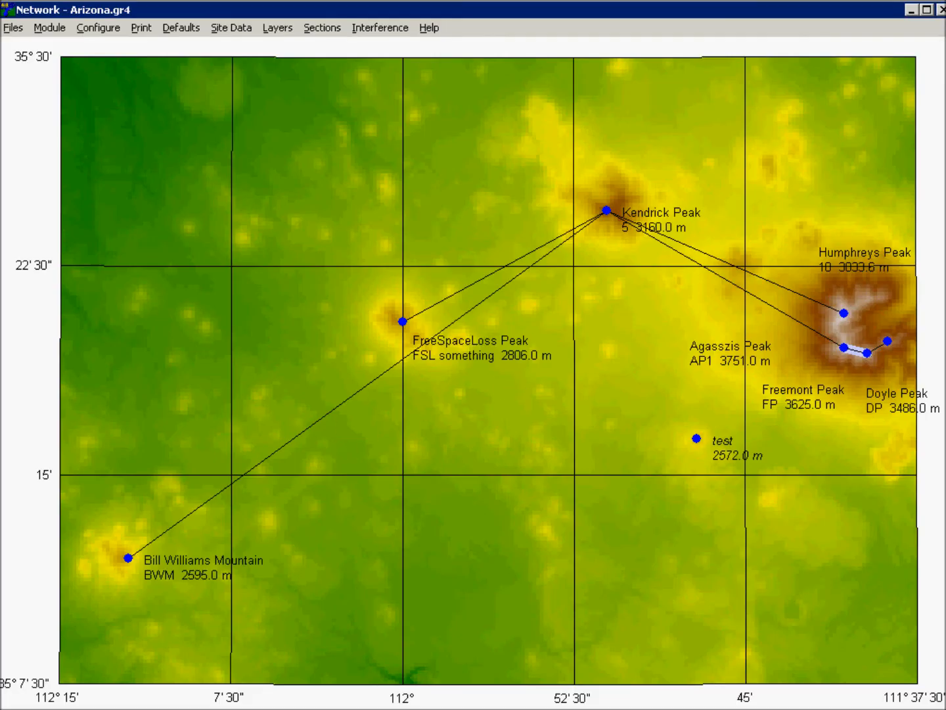
- Close the network display and choose to save the changed Arizona.gr4 file
click(941, 9)
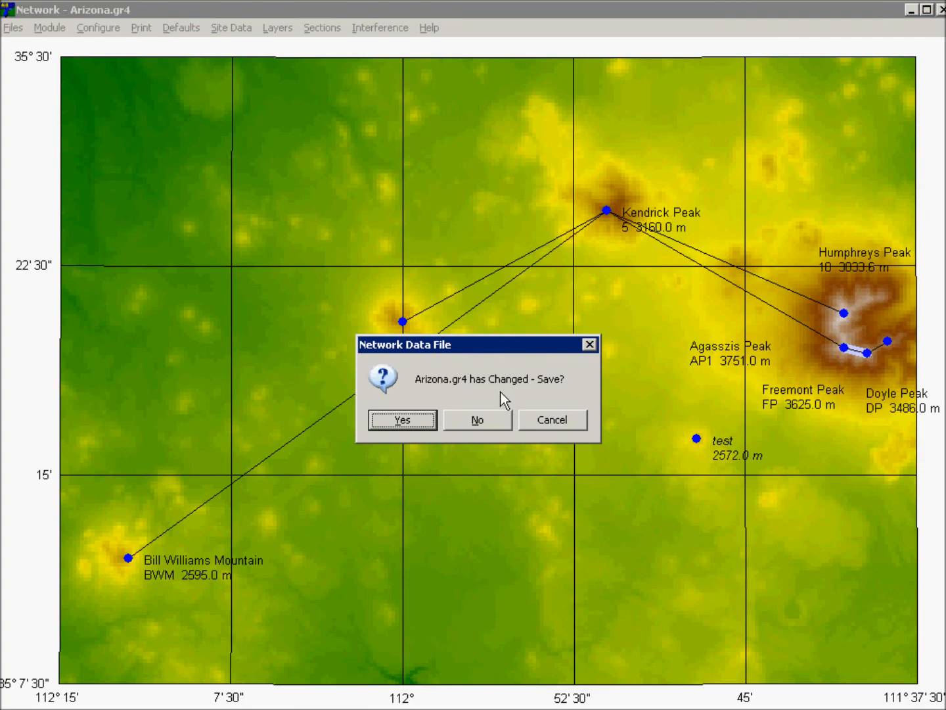
click(428, 424)
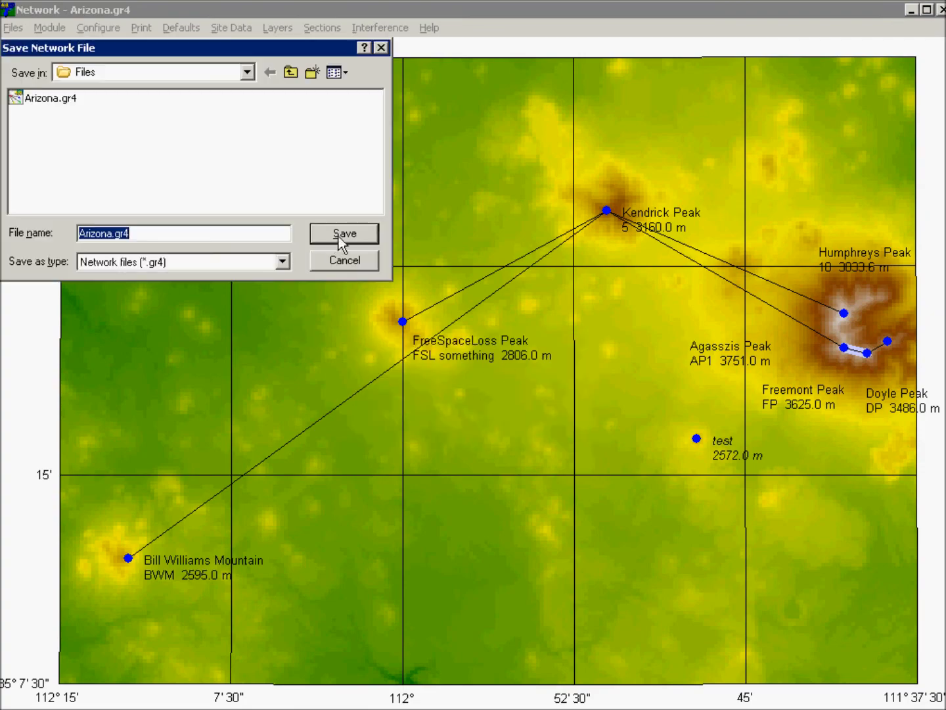